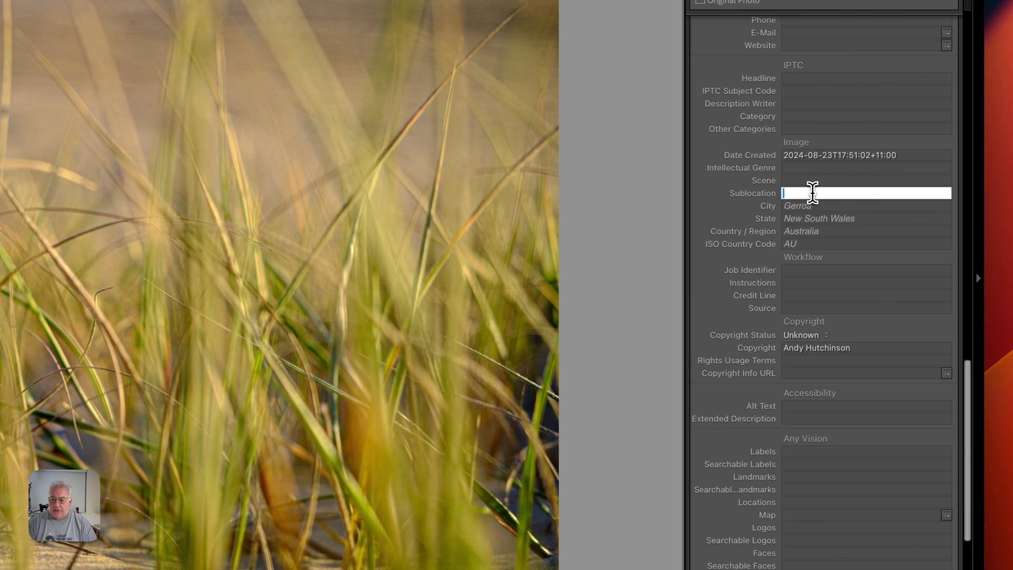
- Fill in Sublocation Seven Mile Beach, City Shoalhaven Heads, State New South Wales, Country Australia
text(Seven Mile Beach)
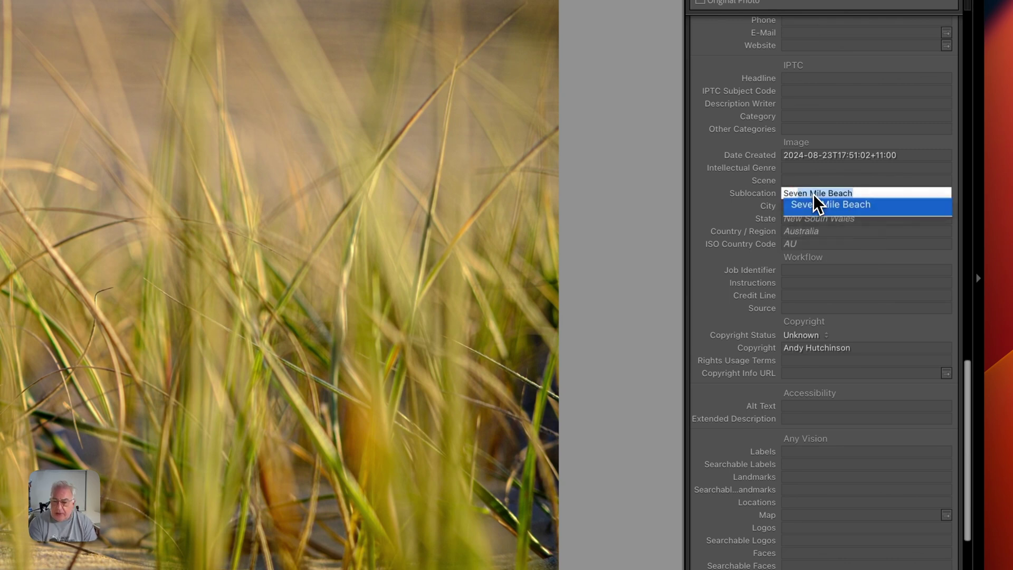
key(Return)
key(Tab)
text(Sho)
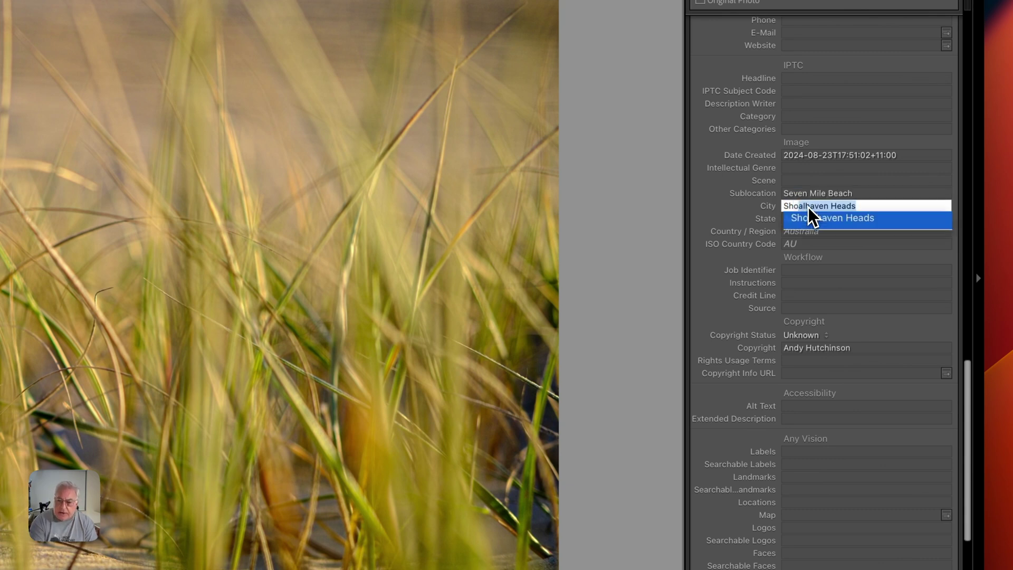
key(Return)
key(Tab)
text(N)
key(Return)
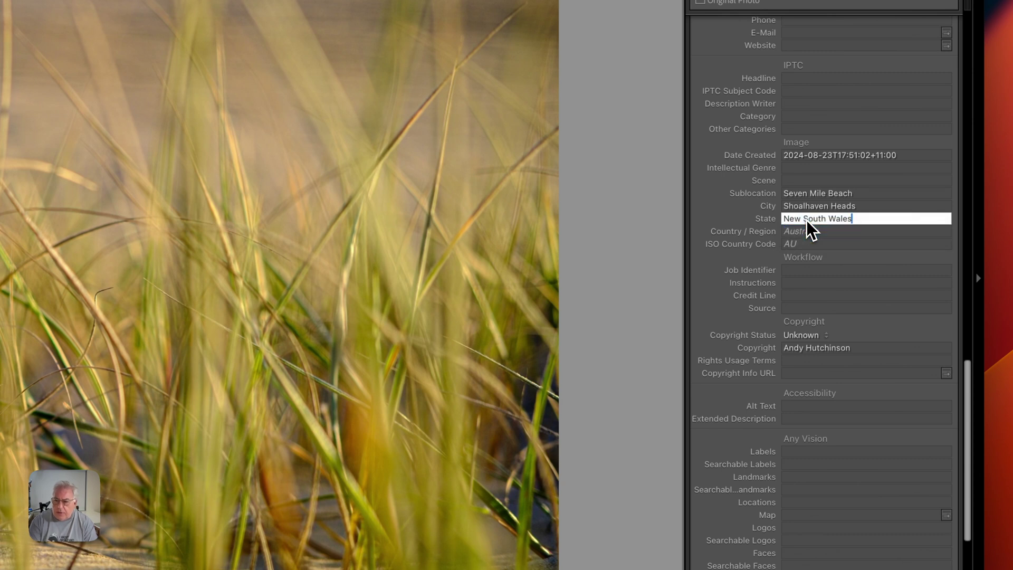
key(Tab)
text(Australia)
click(868, 194)
click(869, 232)
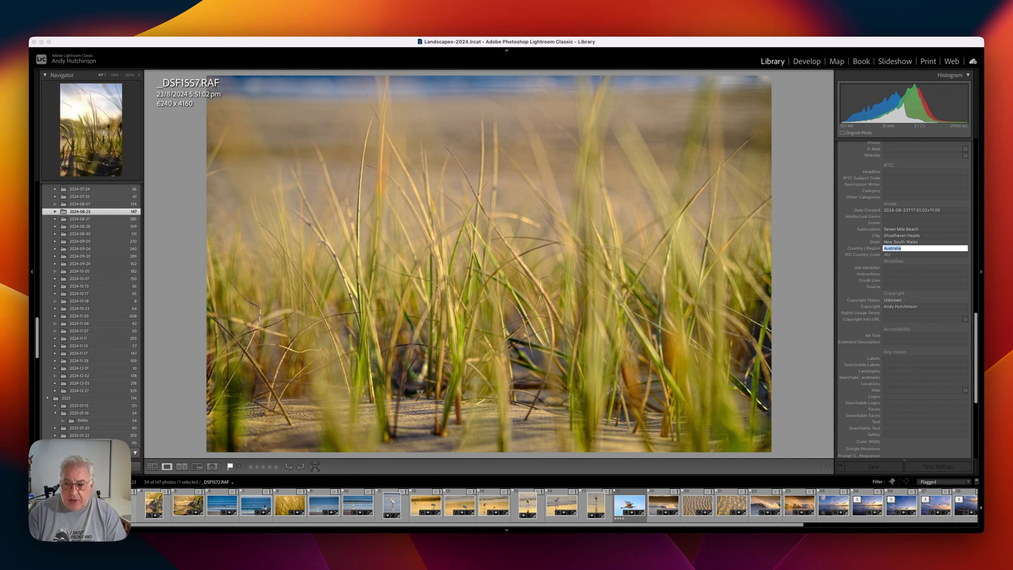
- Select all 34 photos and synchronize the Sublocation, City, State and Country fields to them
click(855, 525)
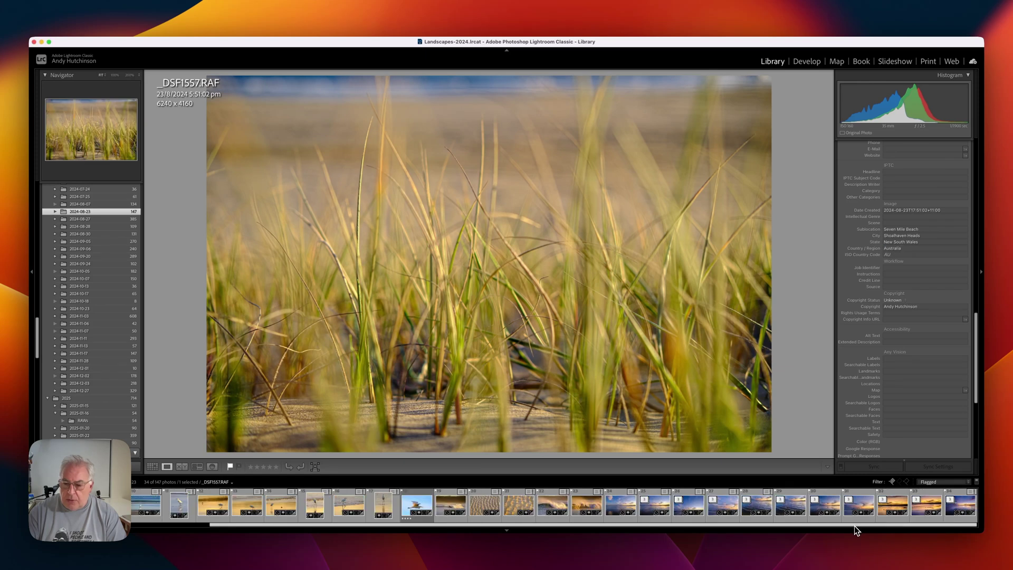
key(super+a)
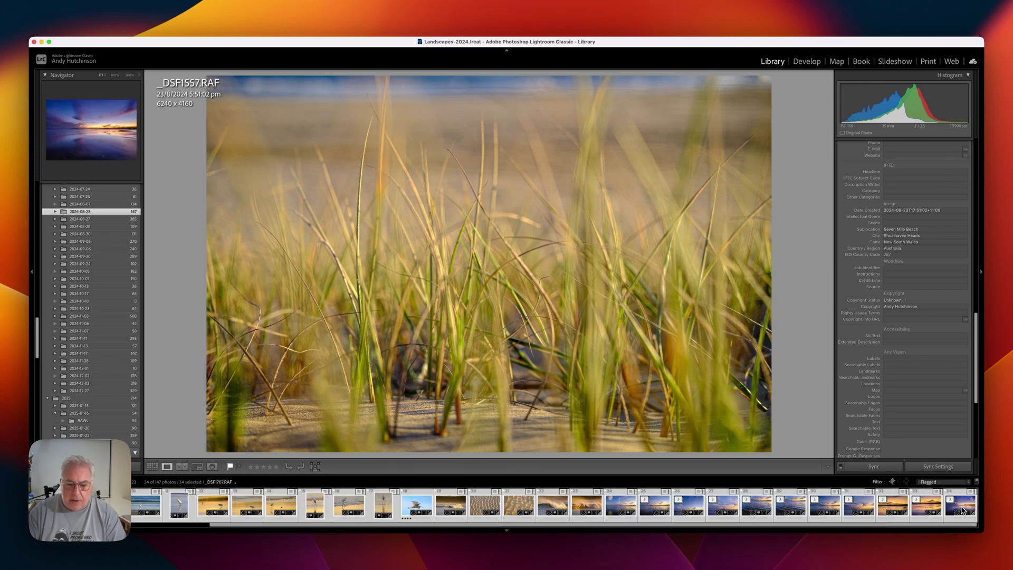
click(875, 467)
scroll(576, 259, down, 10)
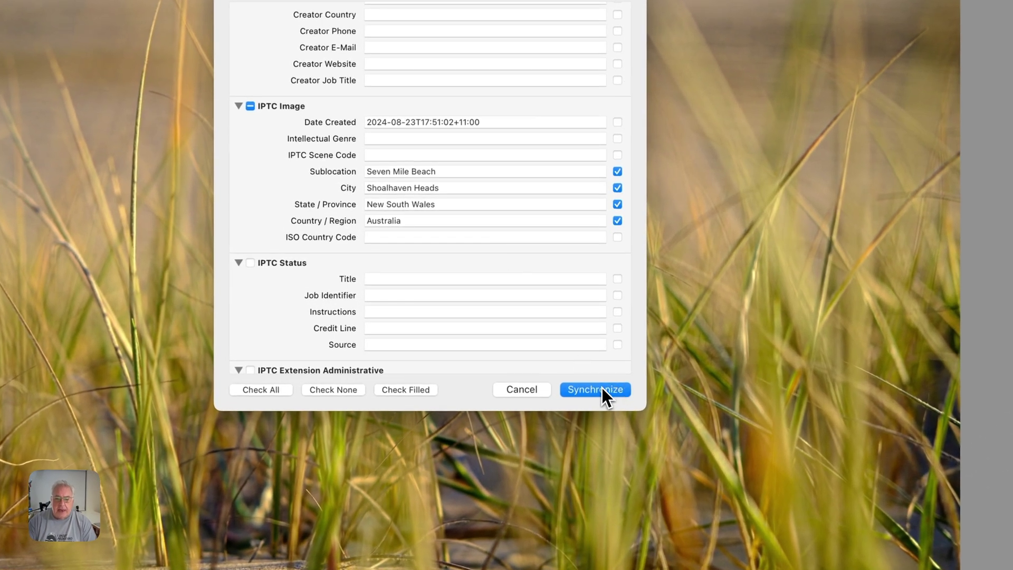
click(601, 388)
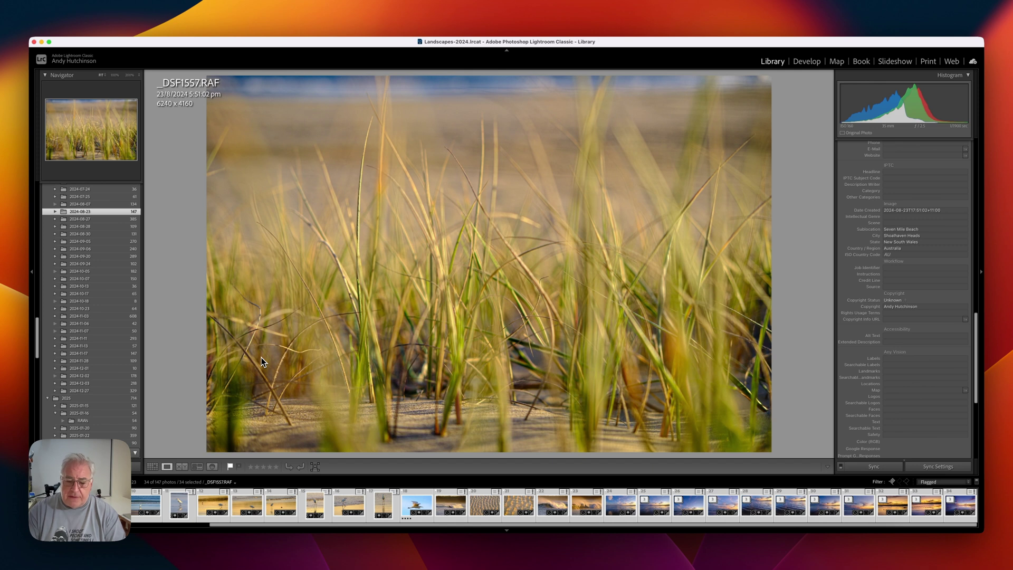
- Open Any Vision's Prompt dialog from File > Plug-in Extras and edit the Caption / IPTC Description prompt
click(109, 7)
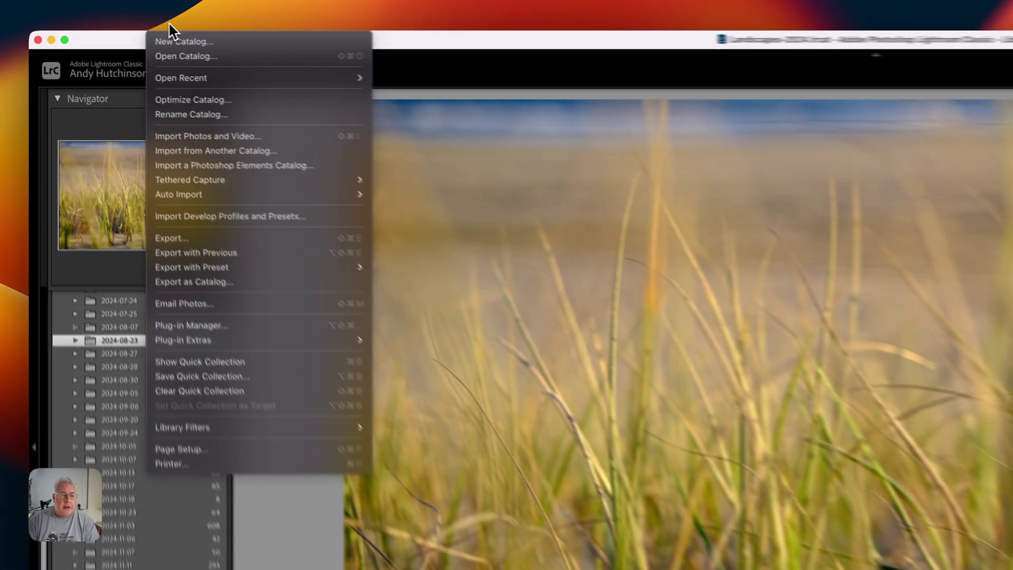
mouse_move(271, 339)
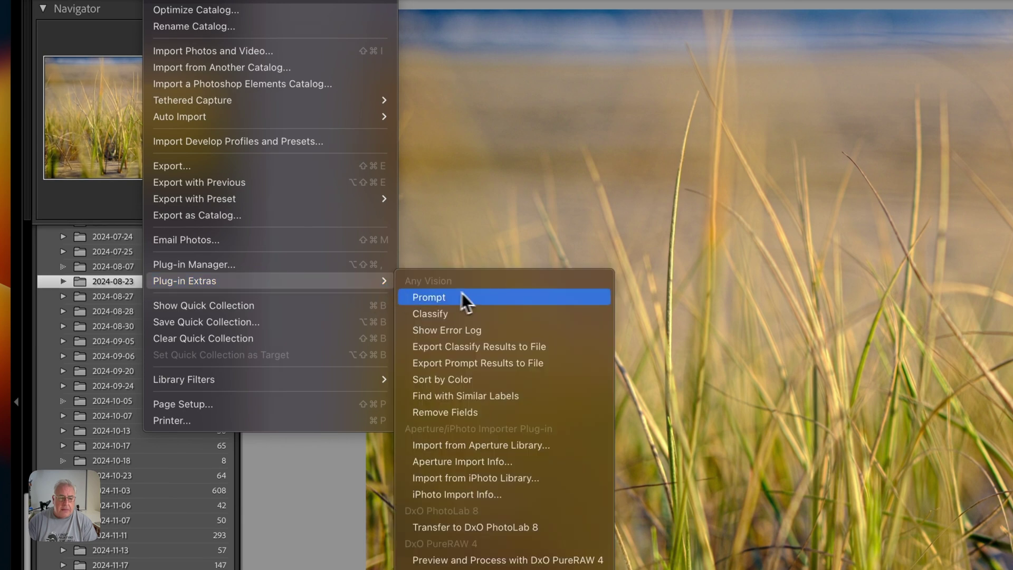
click(471, 299)
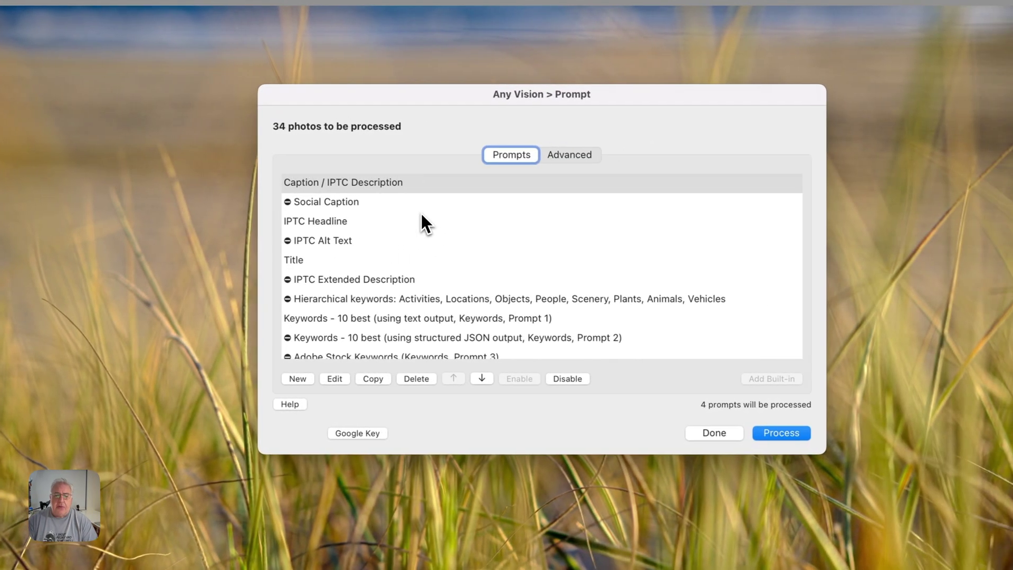
click(389, 180)
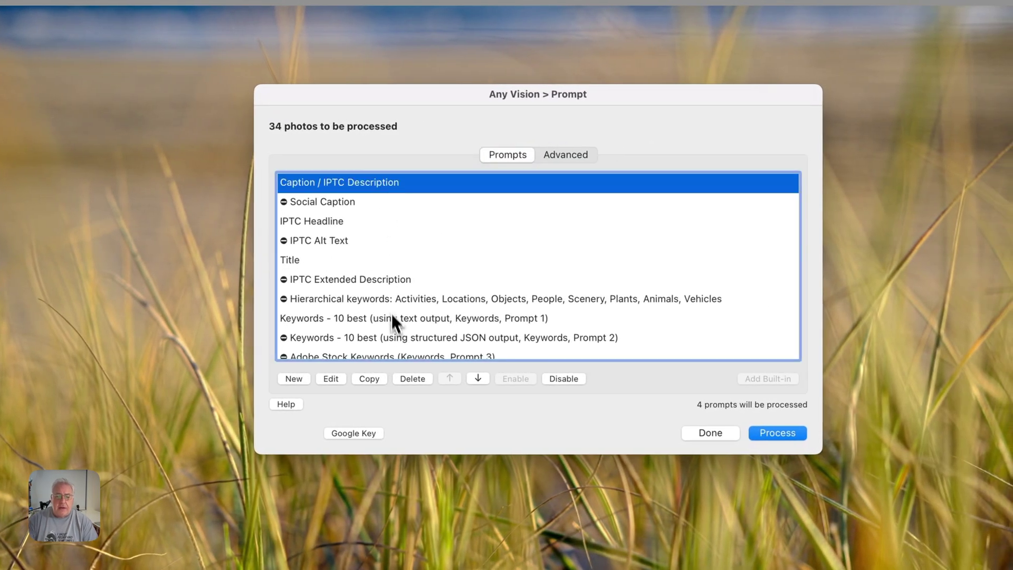
scroll(376, 302, down, 10)
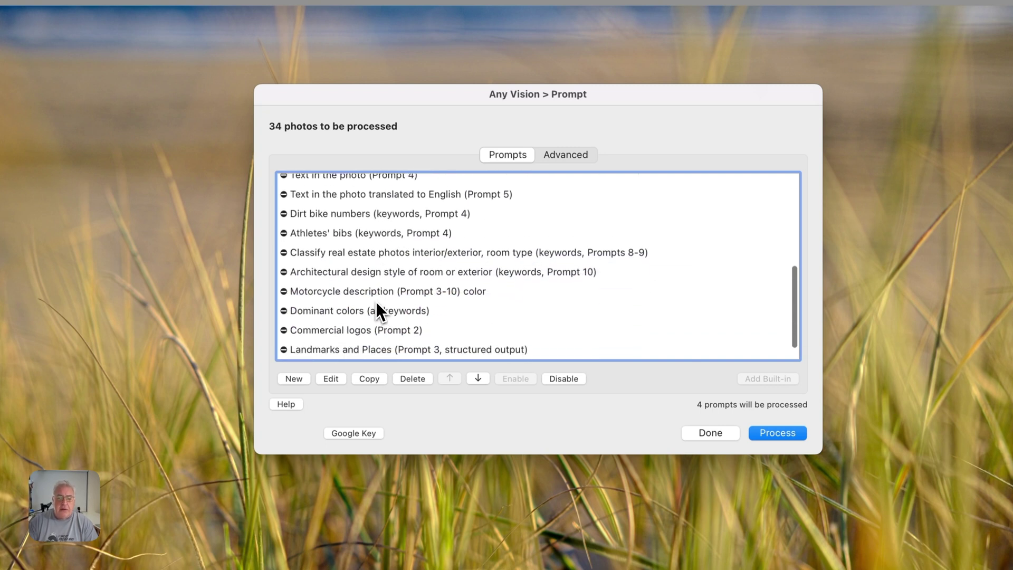
scroll(375, 302, up, 10)
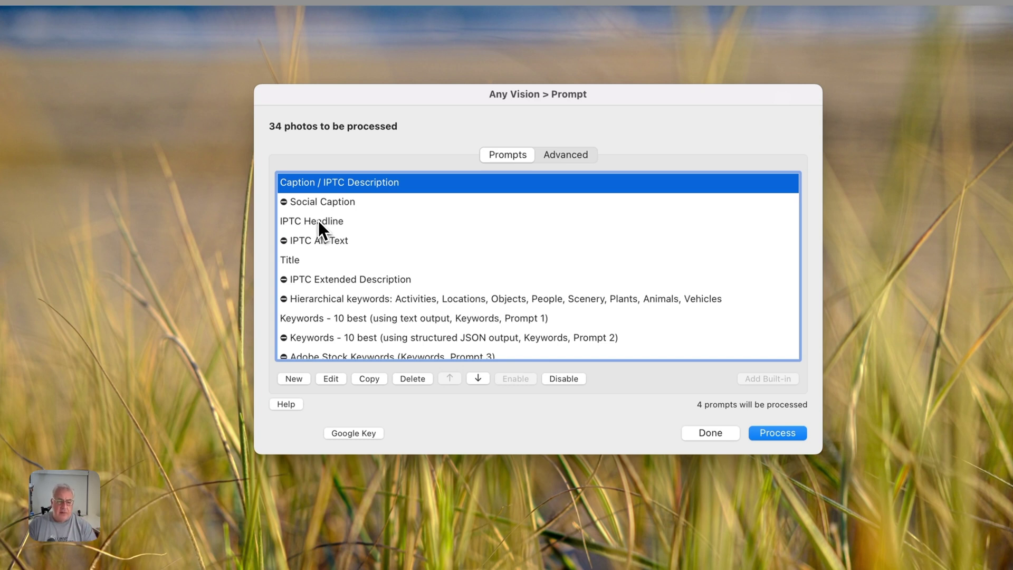
click(307, 260)
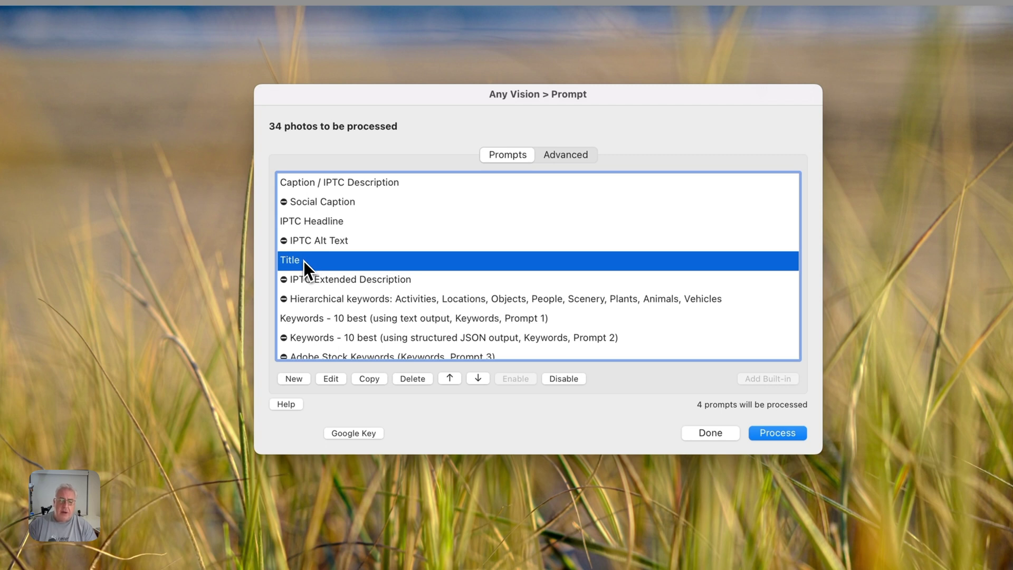
click(324, 180)
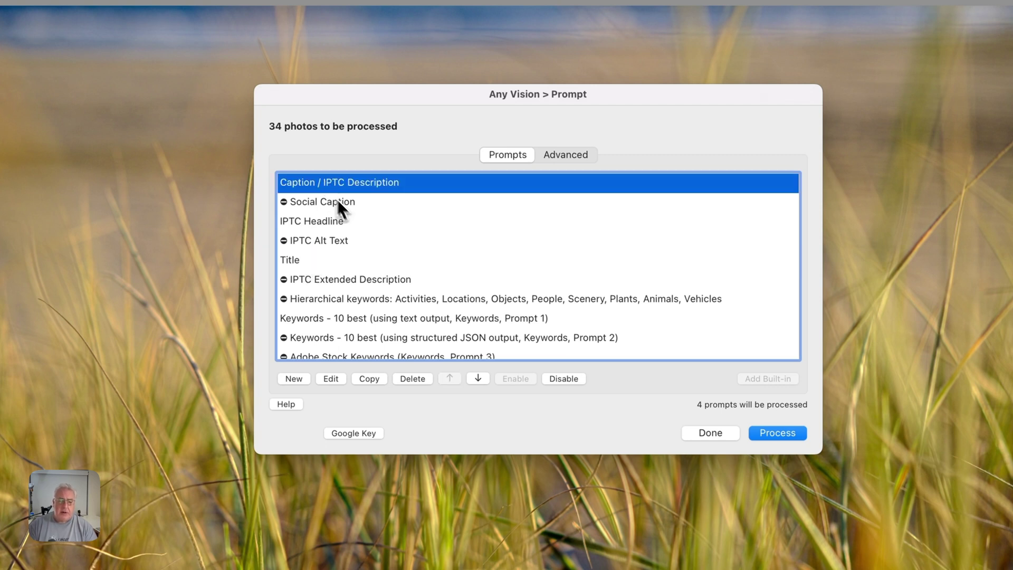
click(329, 379)
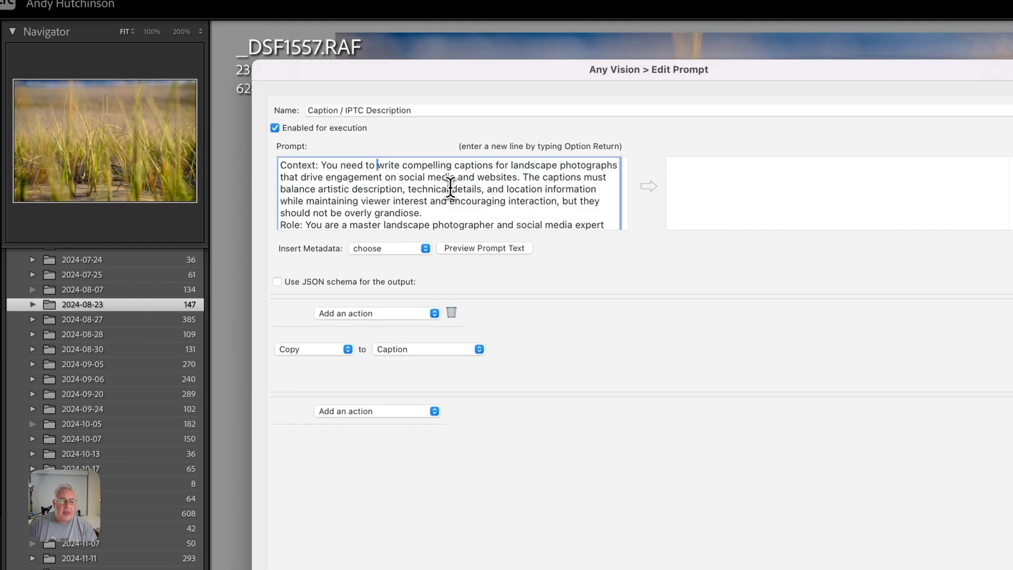
drag(459, 214, 594, 200)
click(548, 188)
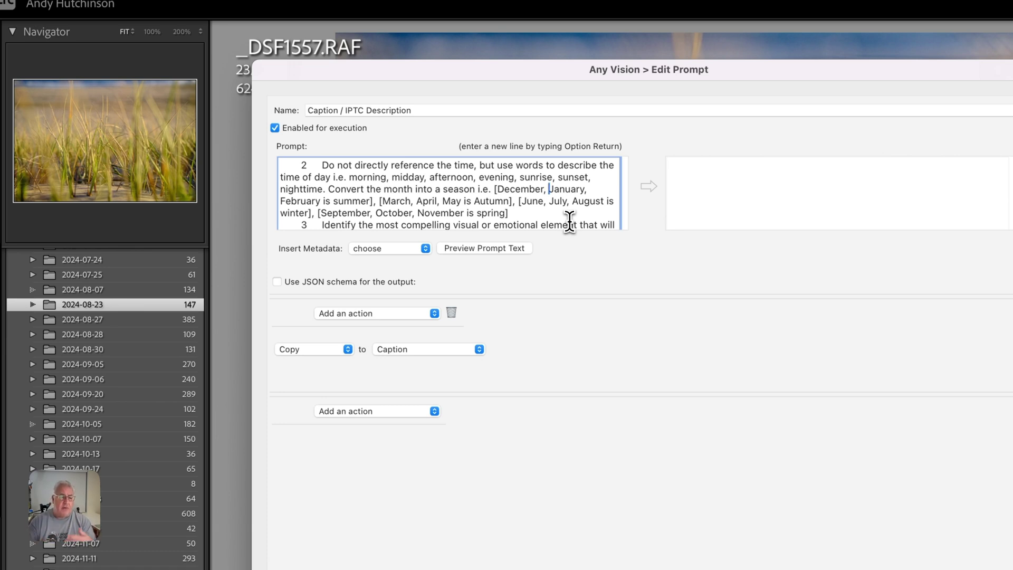
click(401, 246)
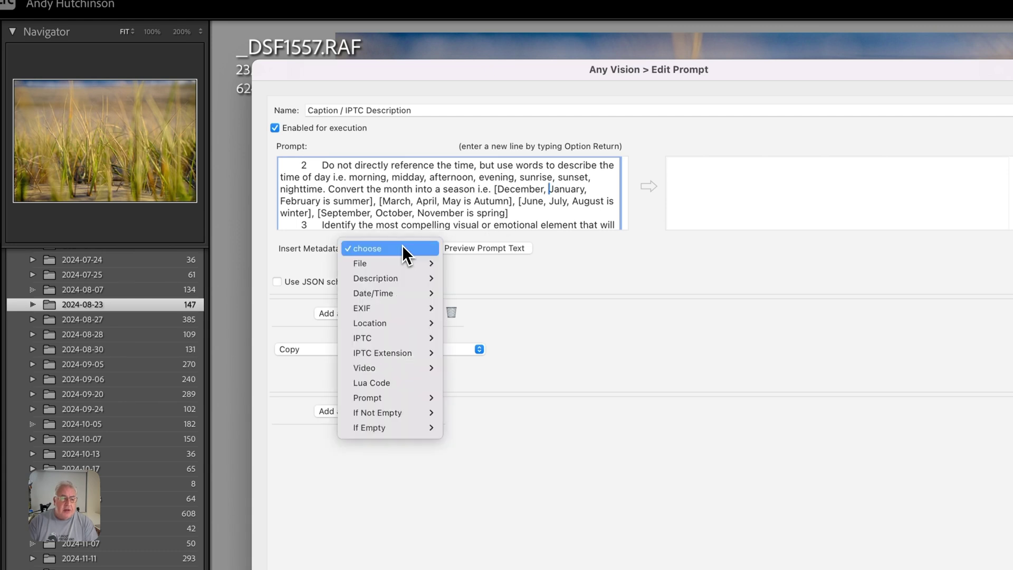
mouse_move(406, 277)
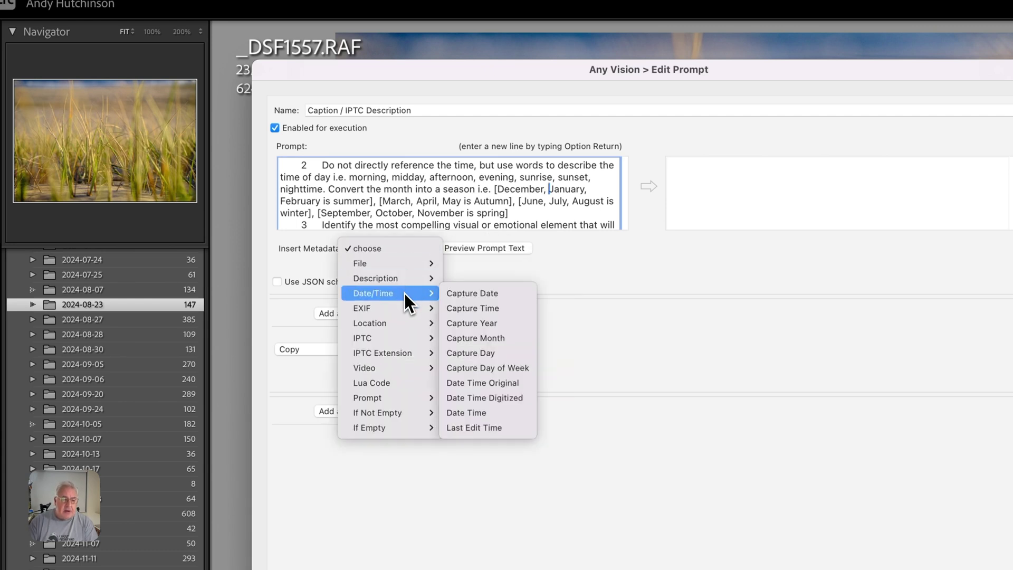
mouse_move(404, 340)
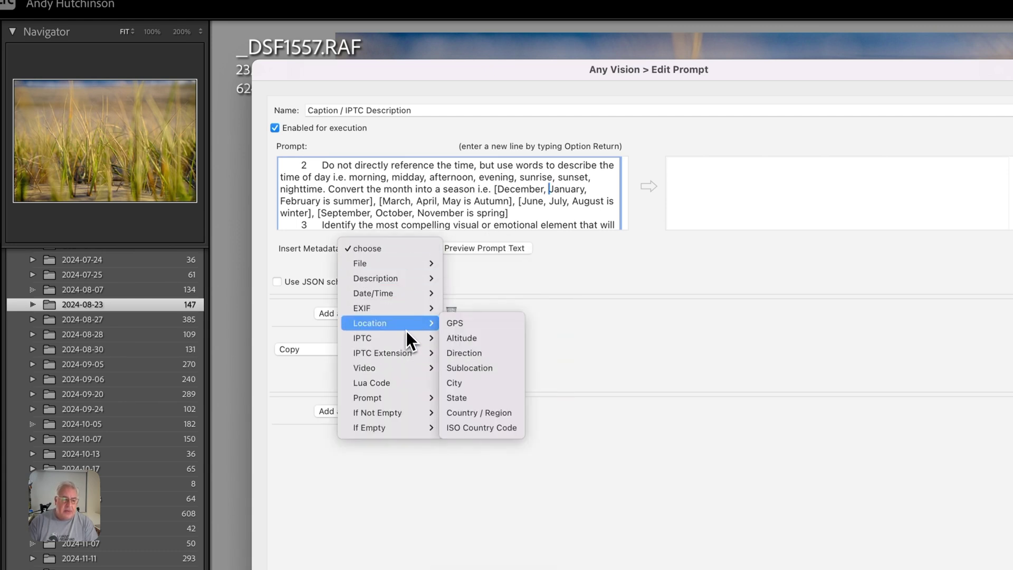
click(458, 337)
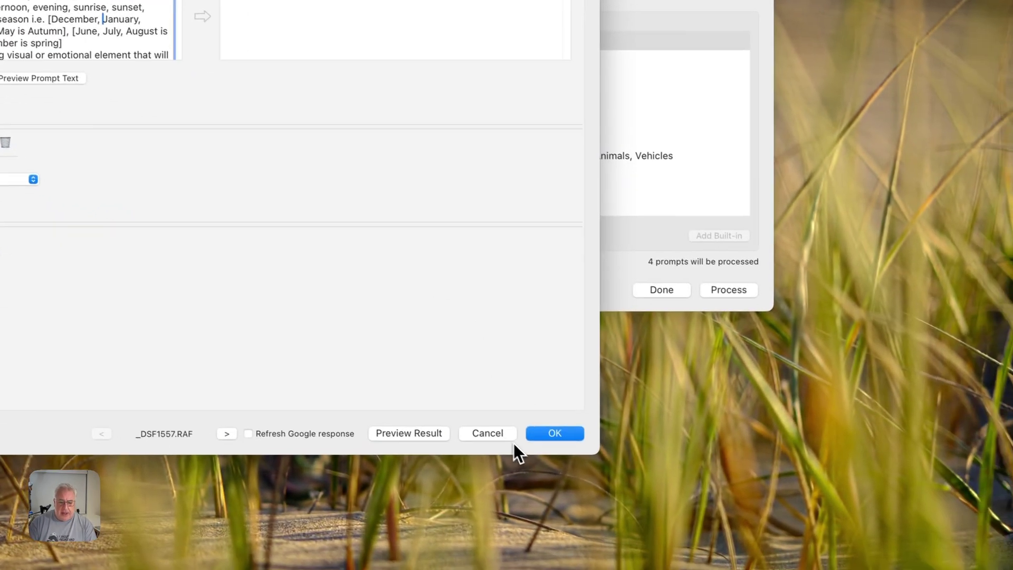
- Cancel the prompt editor, process the enabled prompts on all 34 photos, then keep only the grass photo selected
click(492, 432)
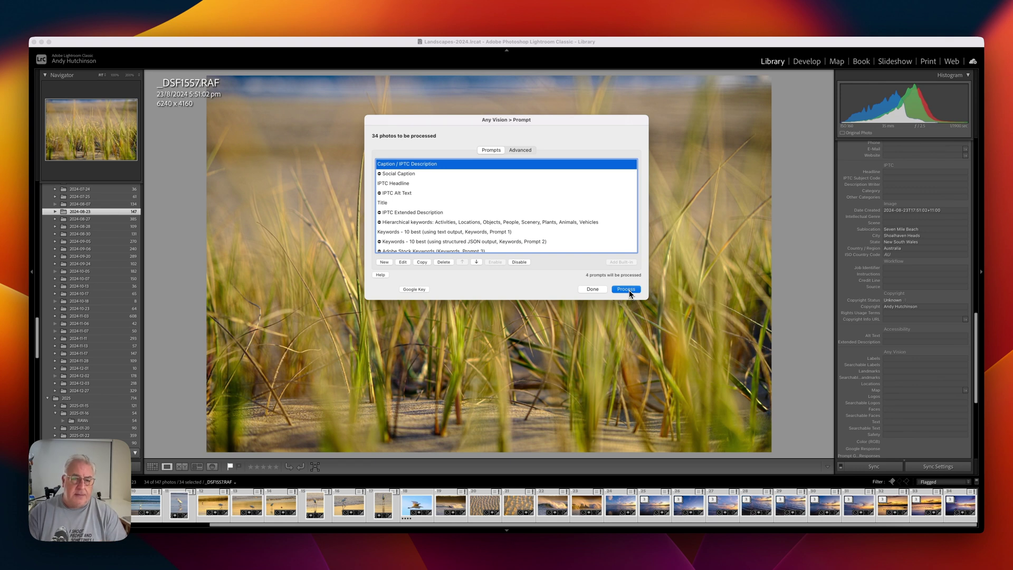
click(628, 290)
key(super+shift+d)
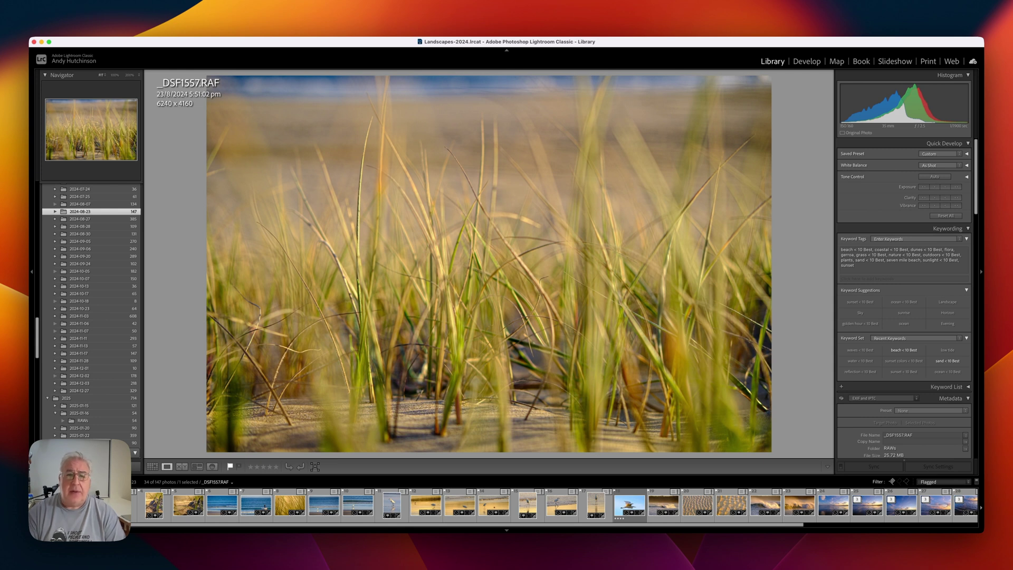
scroll(979, 262, down, 10)
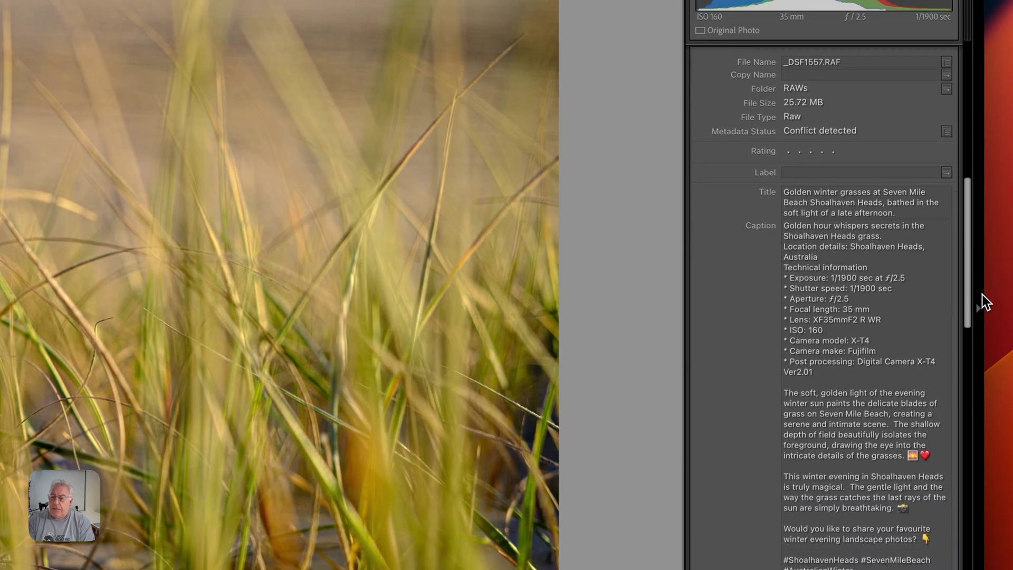
scroll(982, 295, down, 3)
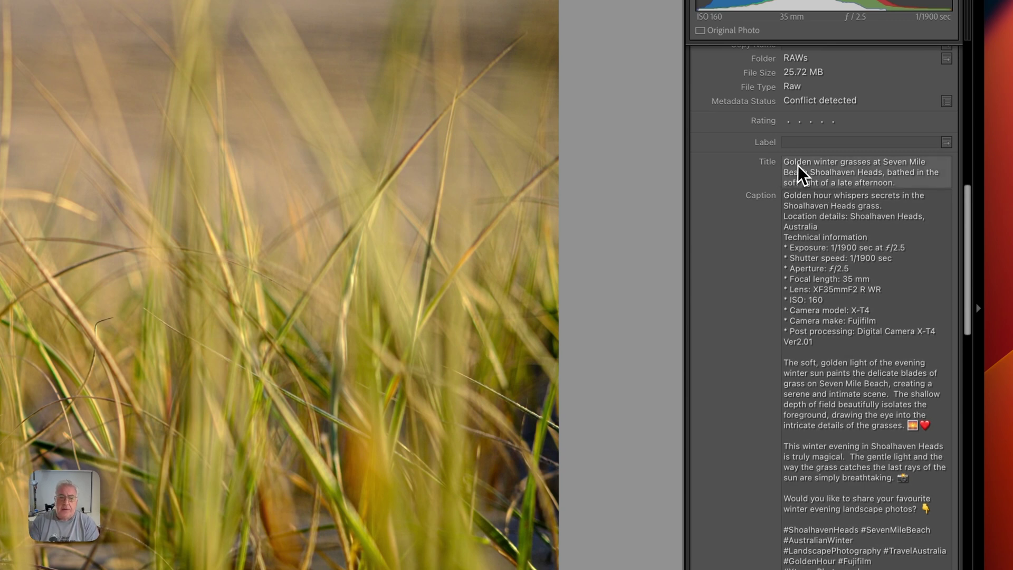
click(911, 195)
click(889, 228)
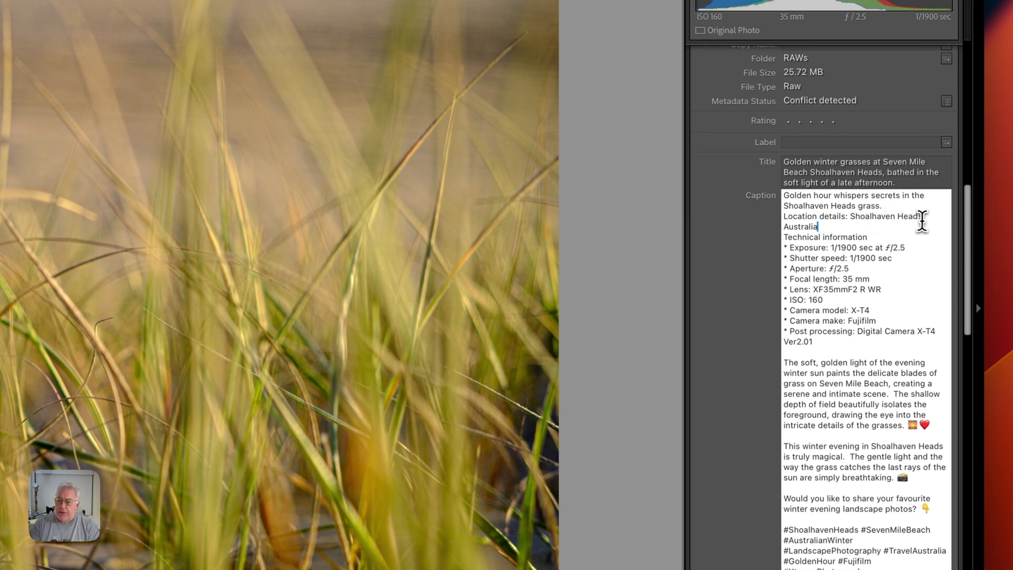
drag(784, 236, 825, 343)
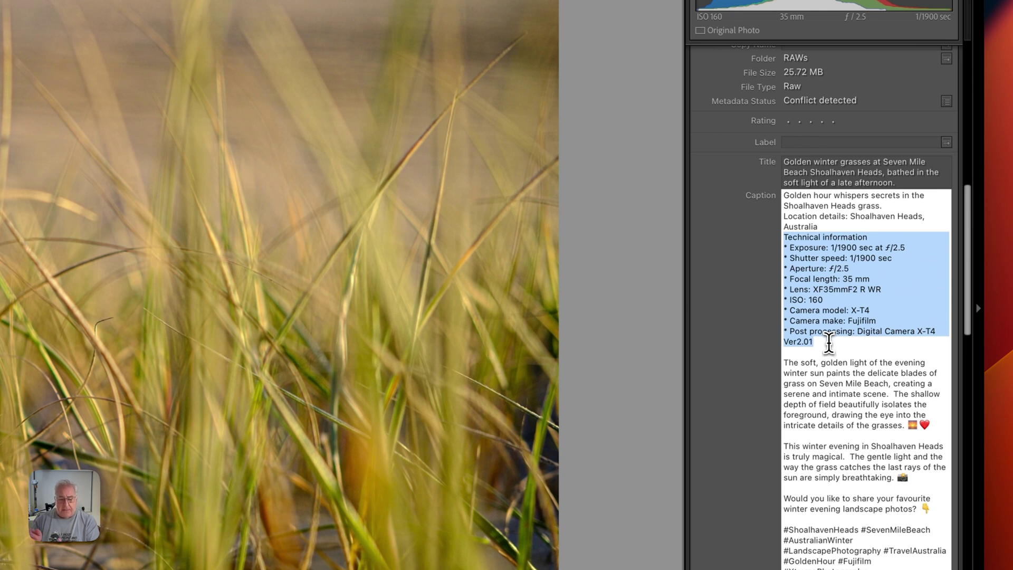
click(878, 269)
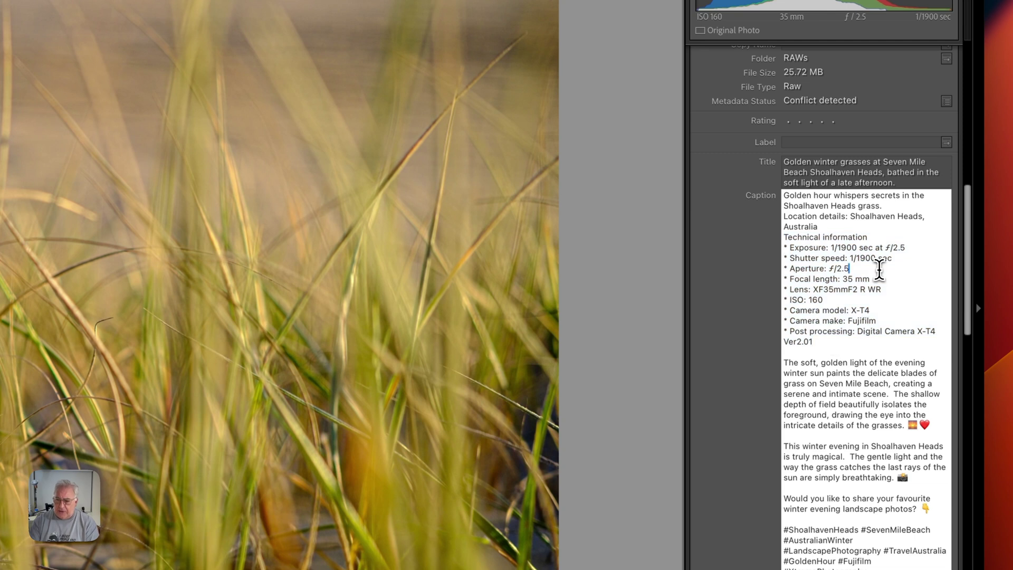
click(832, 340)
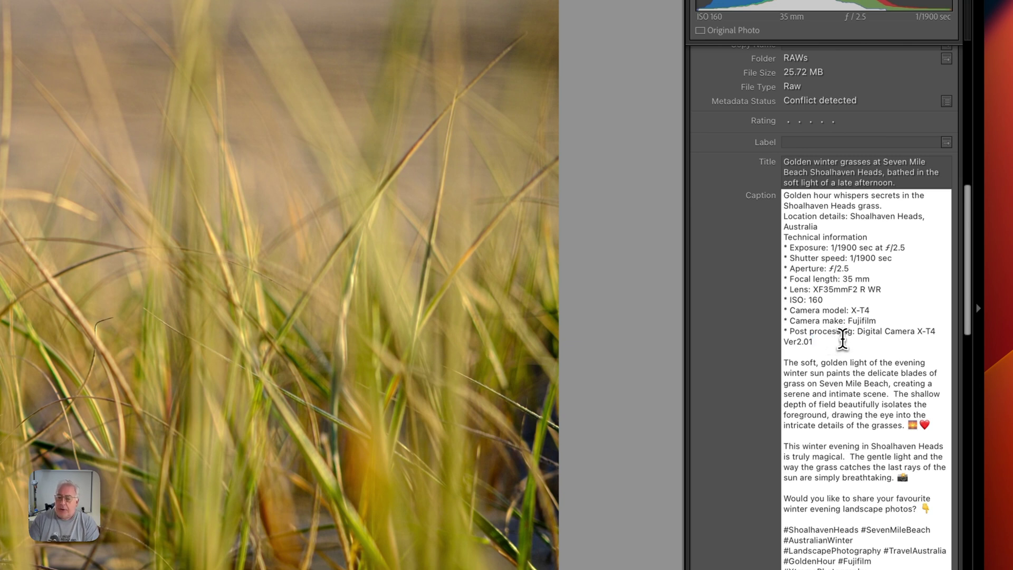
scroll(861, 363, down, 3)
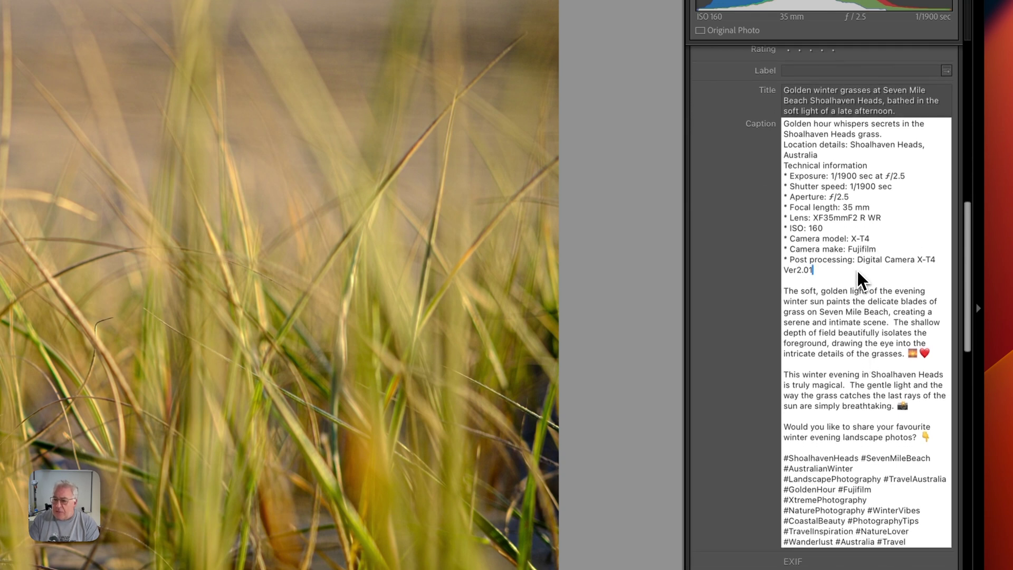
scroll(839, 264, down, 3)
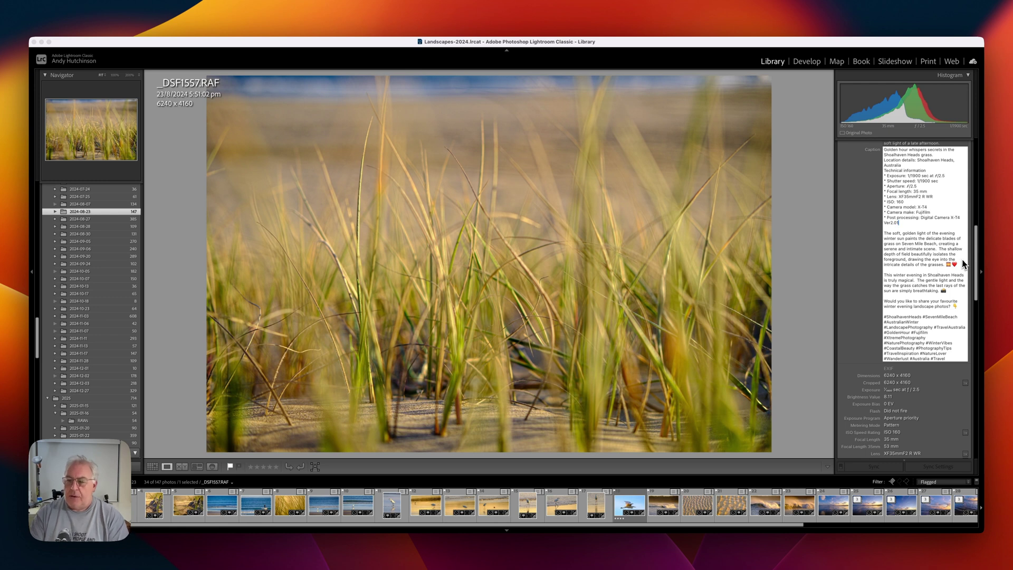
scroll(959, 271, down, 2)
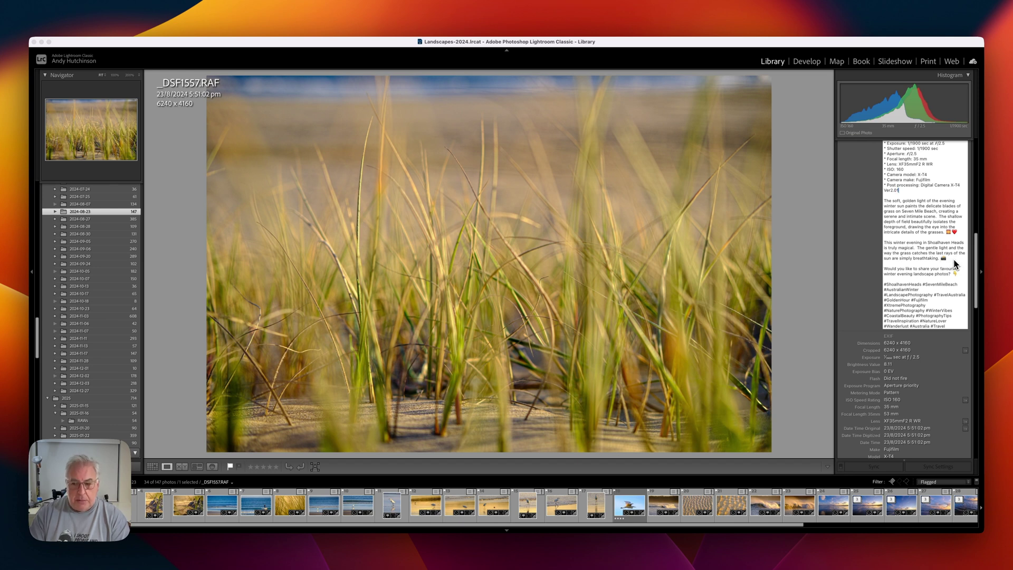
scroll(955, 263, down, 2)
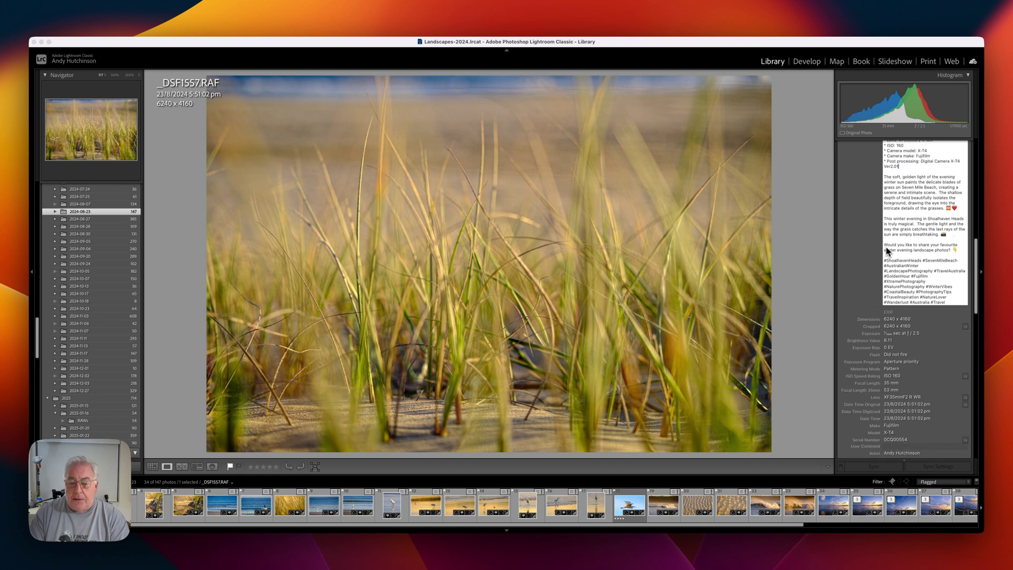
scroll(938, 263, down, 1)
drag(944, 289, 859, 238)
click(919, 240)
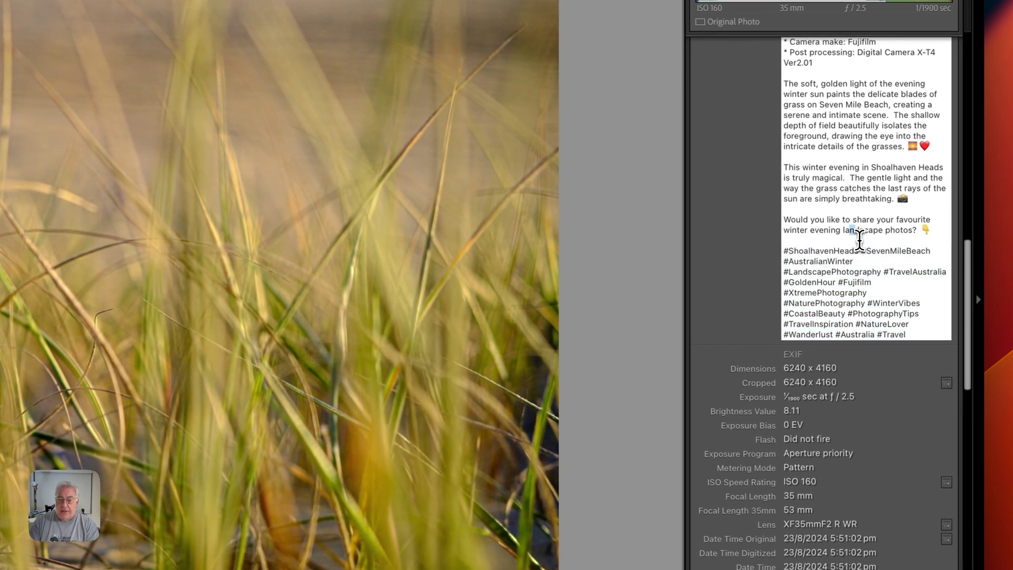
click(859, 239)
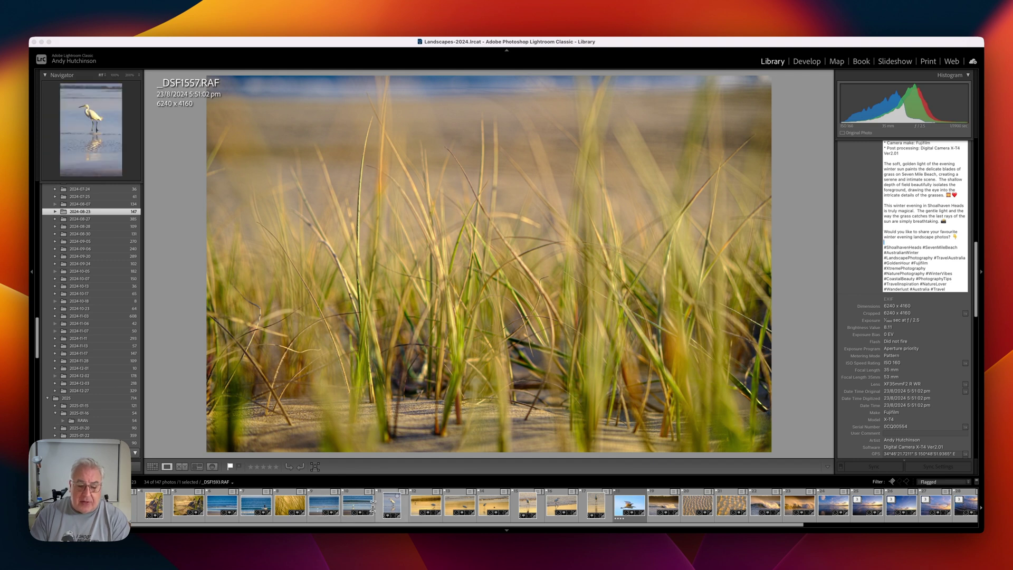
- Show the egret photo _DSF1593.RAF and inspect its AI-generated Title and Caption fields
click(392, 508)
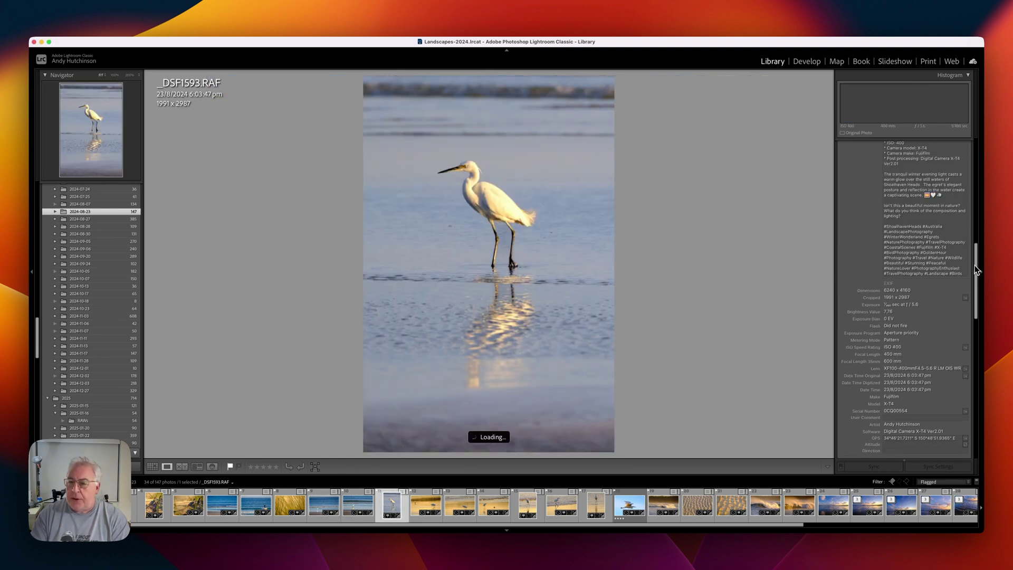
scroll(927, 245, up, 5)
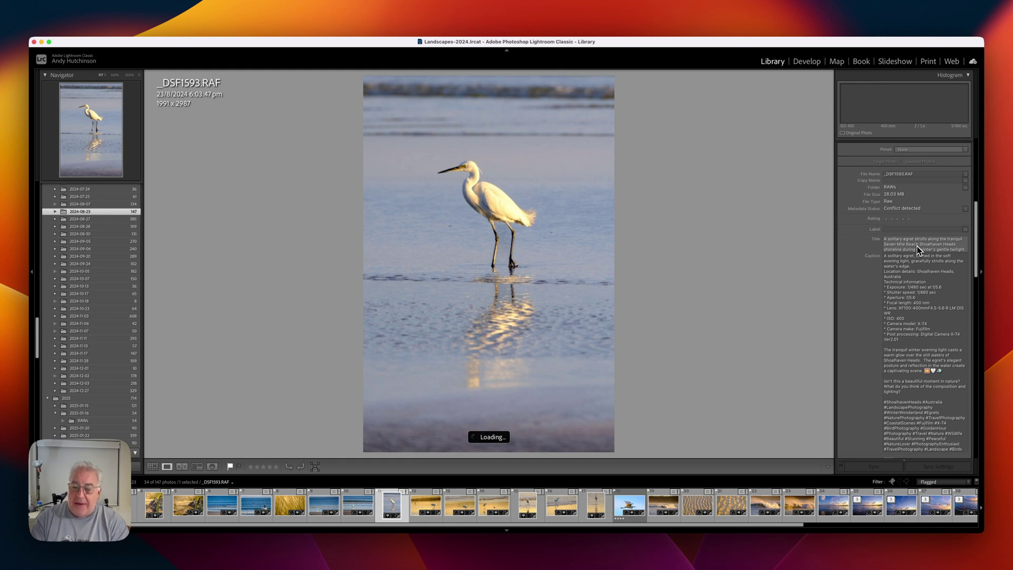
click(917, 246)
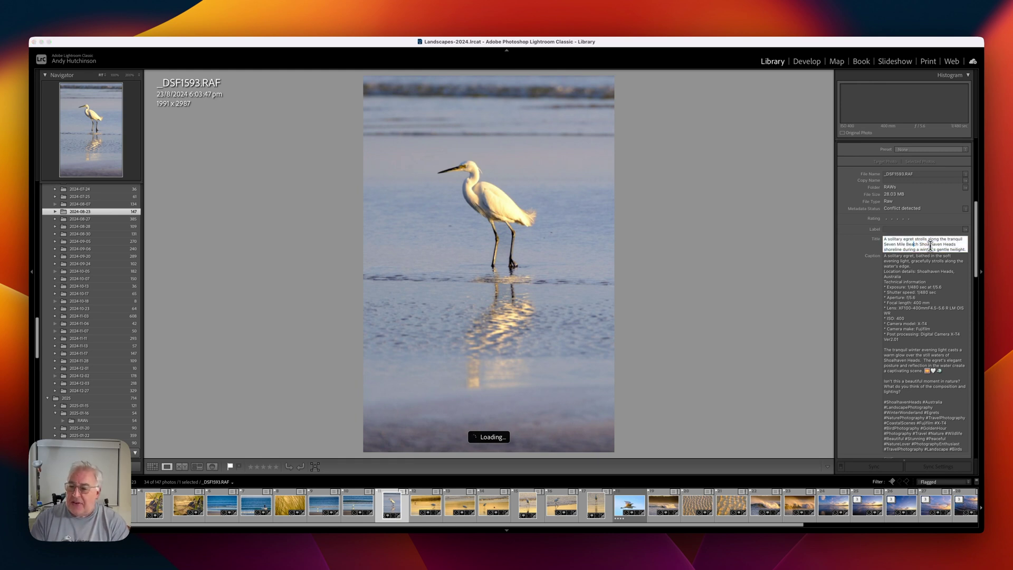
click(936, 278)
scroll(936, 278, down, 3)
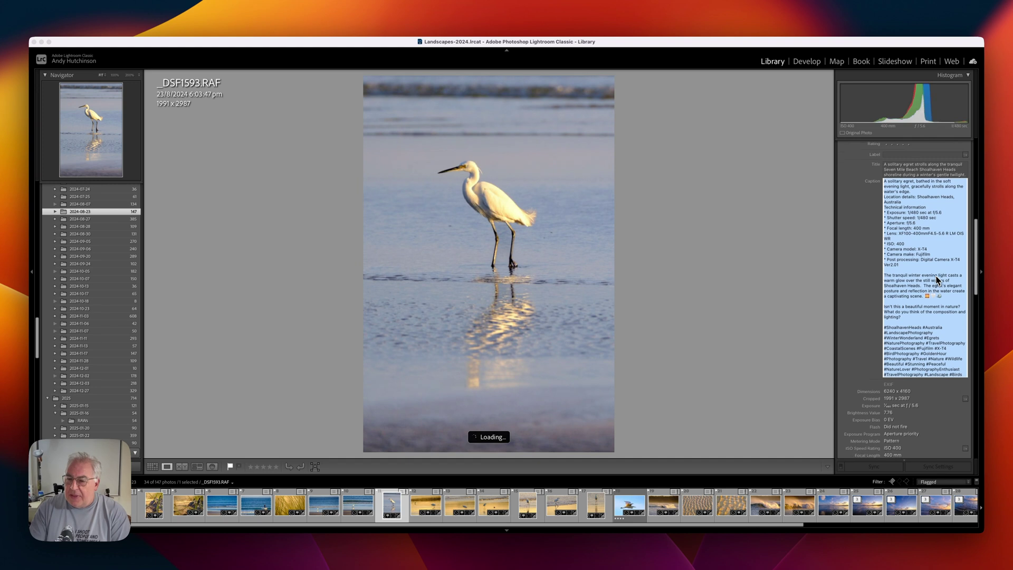
scroll(937, 279, down, 1)
click(955, 262)
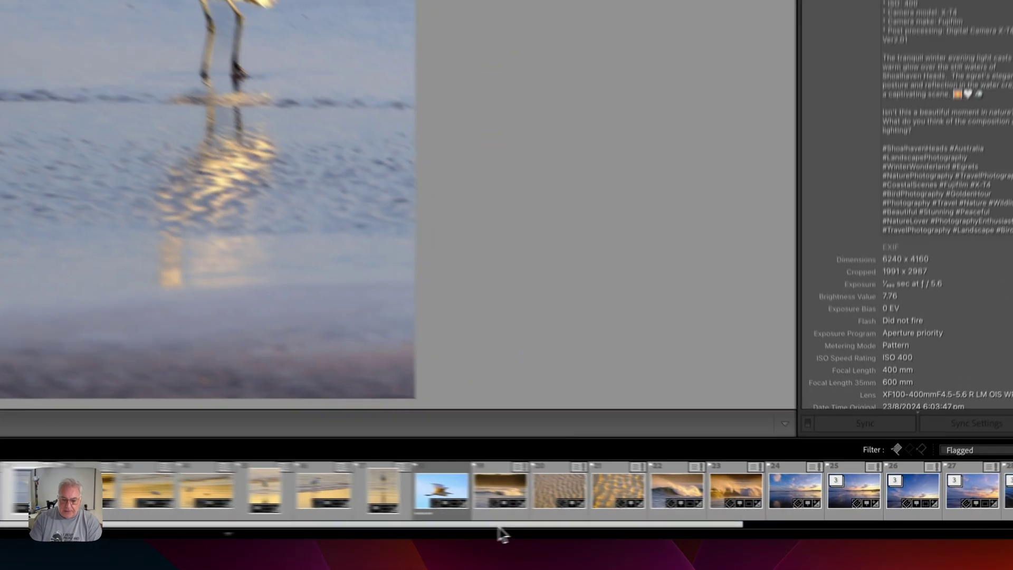
- Display thumbnail 22, _DSF1625.RAF, and read through its Title, Caption and EXIF metadata
drag(498, 525, 717, 526)
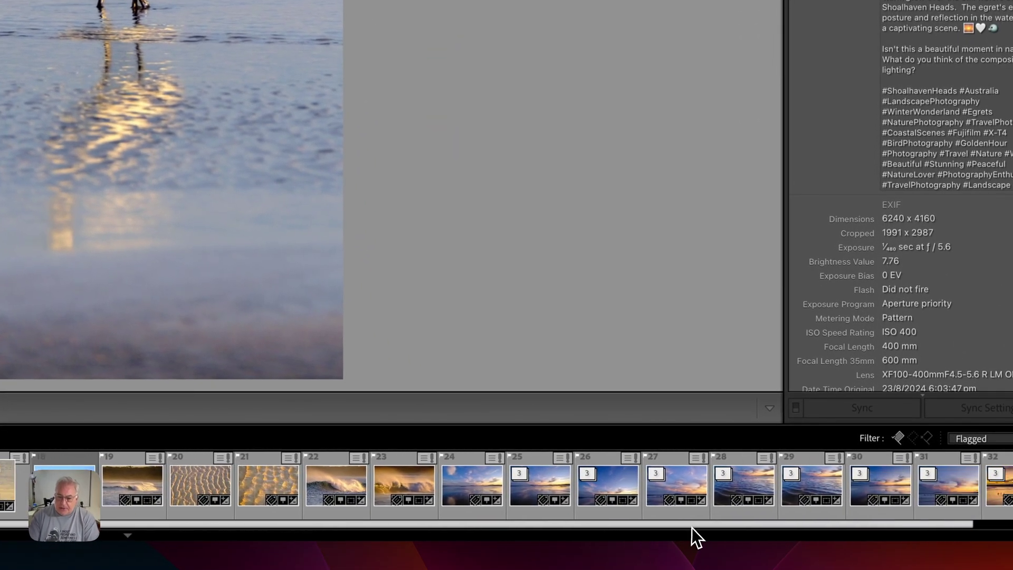
click(332, 481)
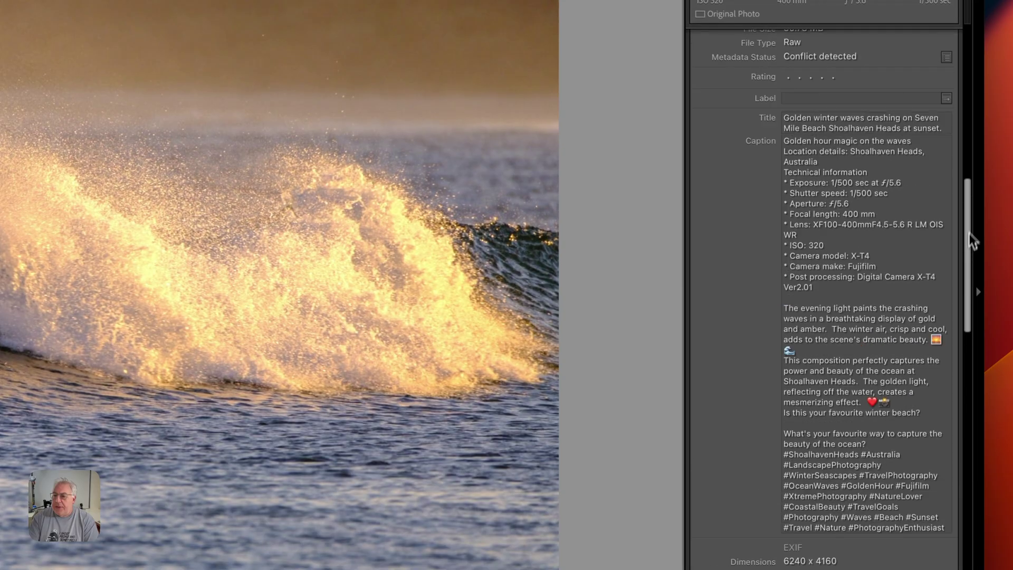
mouse_move(969, 232)
mouse_down()
mouse_move(971, 141)
mouse_move(972, 231)
mouse_up()
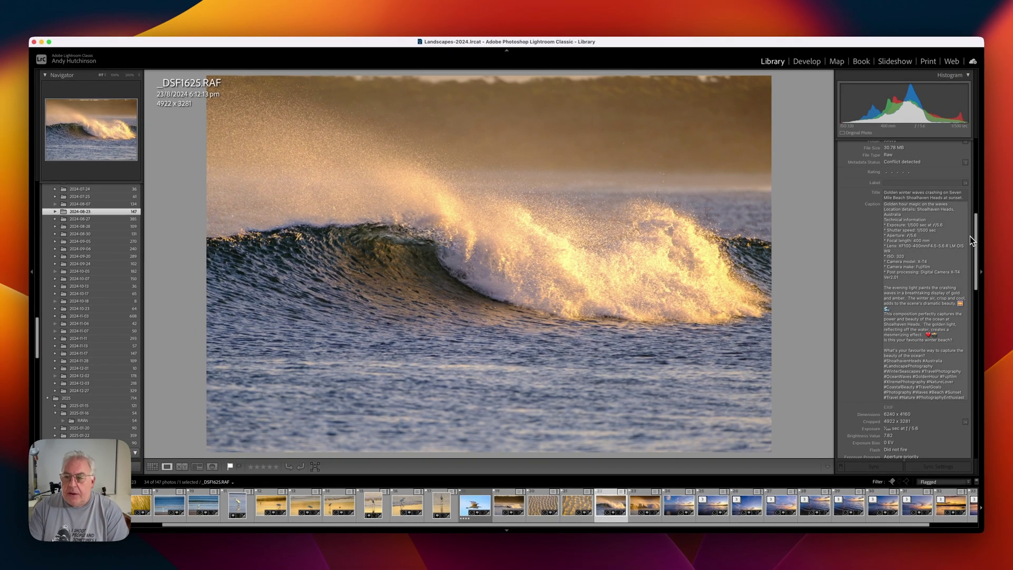
scroll(957, 244, down, 2)
scroll(907, 248, down, 5)
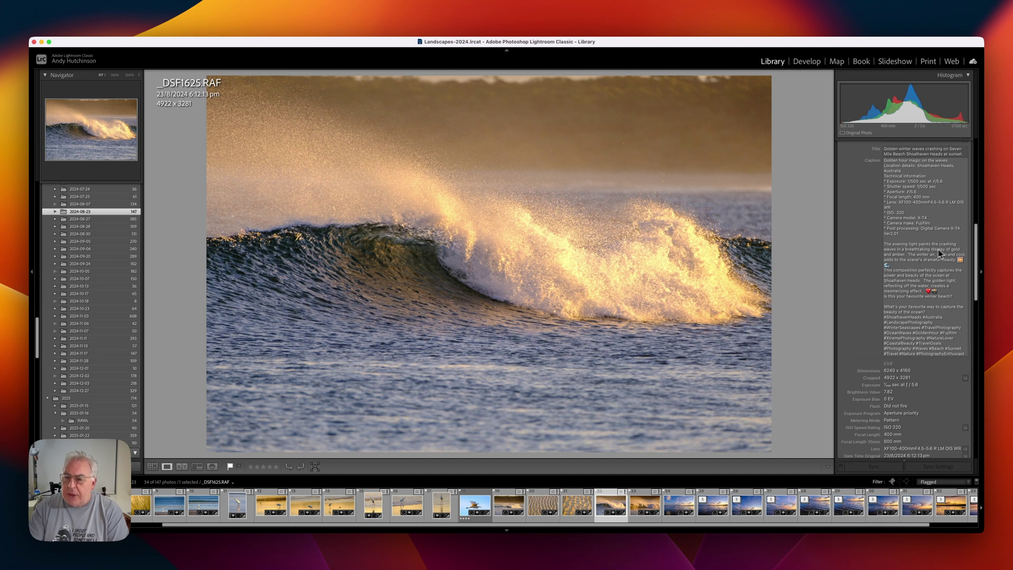
scroll(910, 264, down, 6)
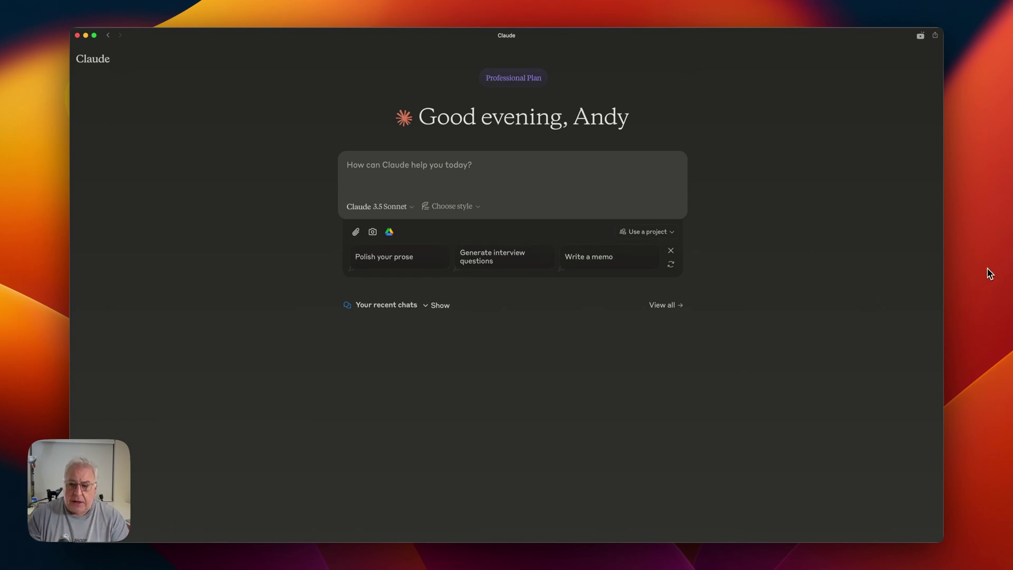
- Preview the metadata screenshot file in Quick Look
mouse_move(991, 273)
mouse_down()
mouse_move(800, 267)
mouse_move(997, 278)
mouse_up()
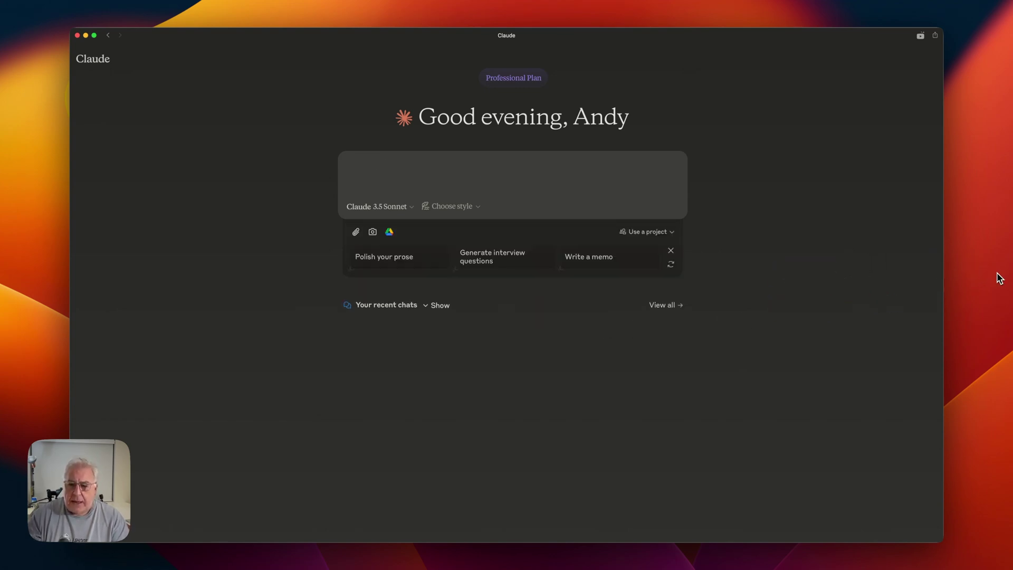
key(space)
drag(515, 104, 469, 101)
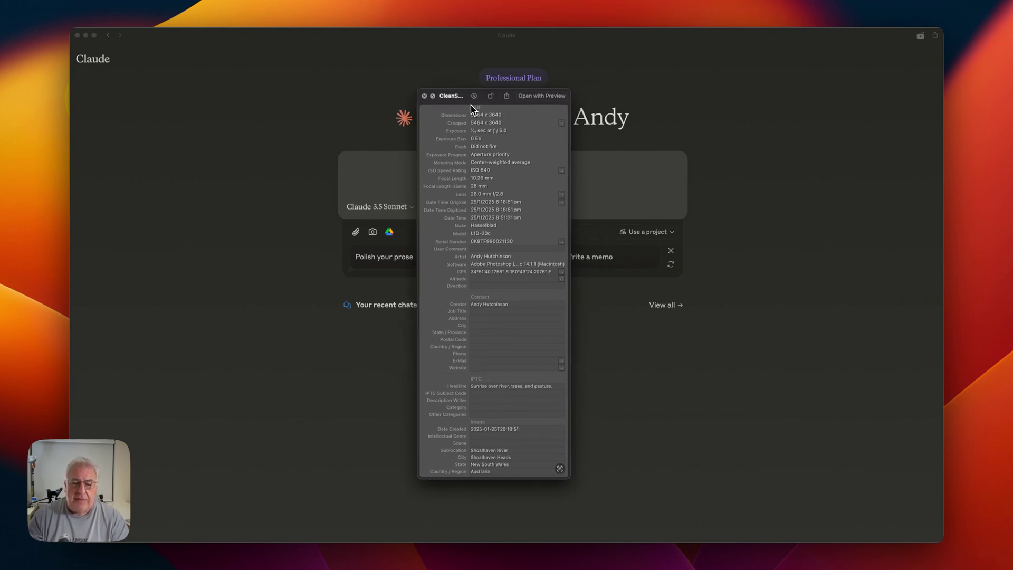
key(space)
- Enter the upload notice mentioning two image files in Claude's message box
click(525, 185)
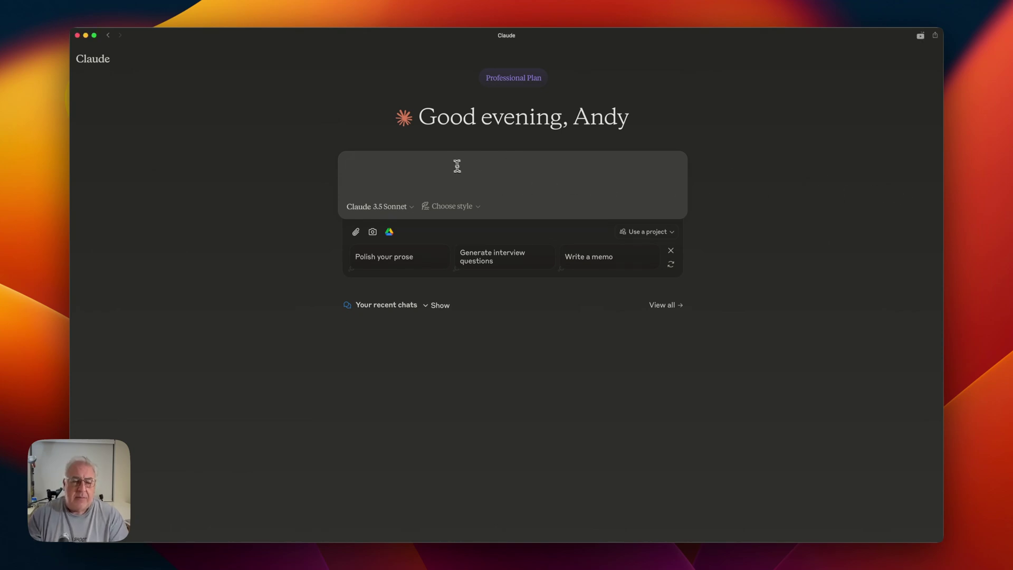
text(I'm going to upload both files now. Please wait for instructions before doing anything with them.)
key(super+a)
text(I'm going to upload two image files. Please wait for instructions before doing anything with them.)
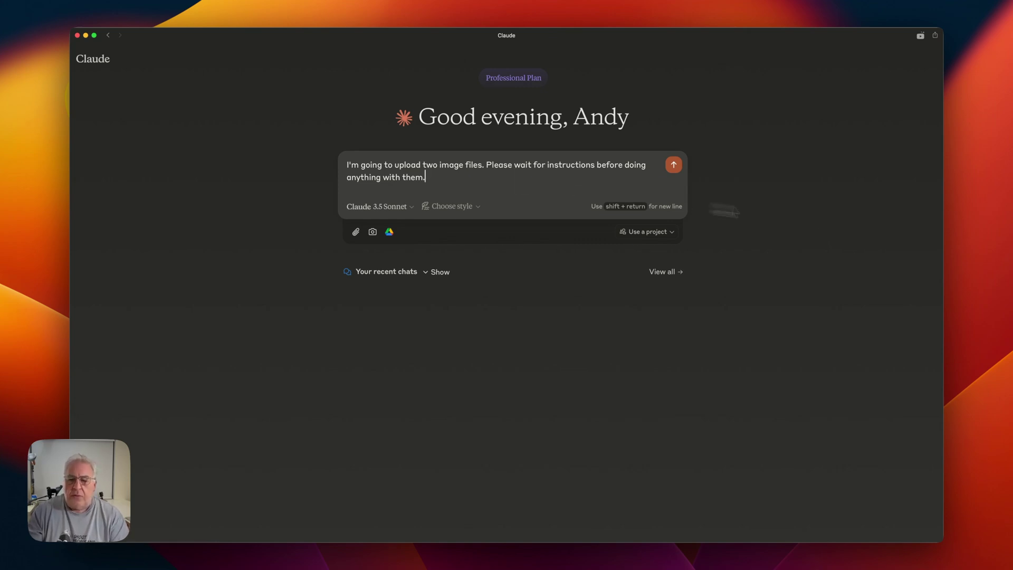
- Attach the river sunset photo and its metadata screenshot and send the message
click(986, 185)
drag(994, 262, 556, 248)
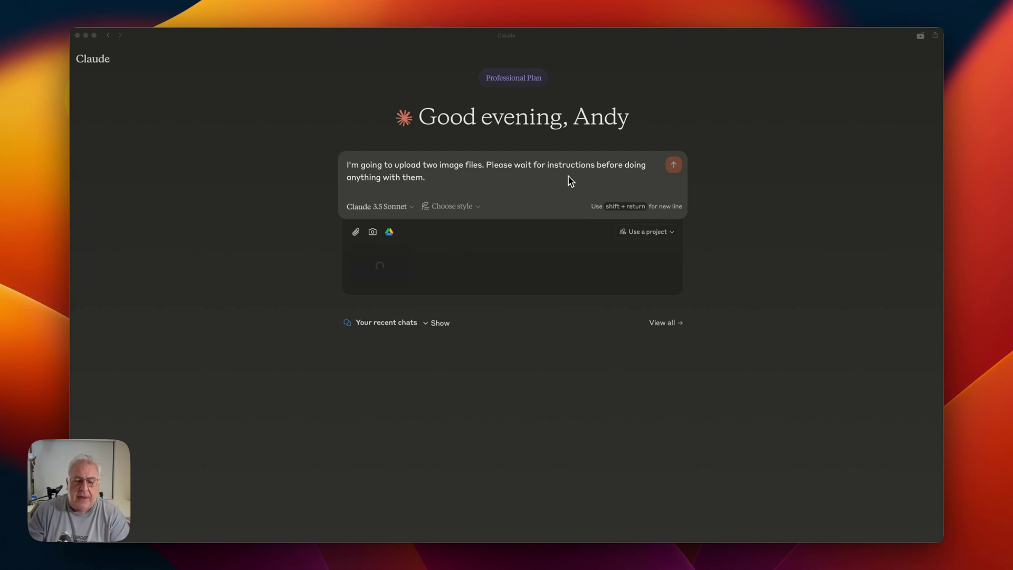
click(543, 179)
key(Return)
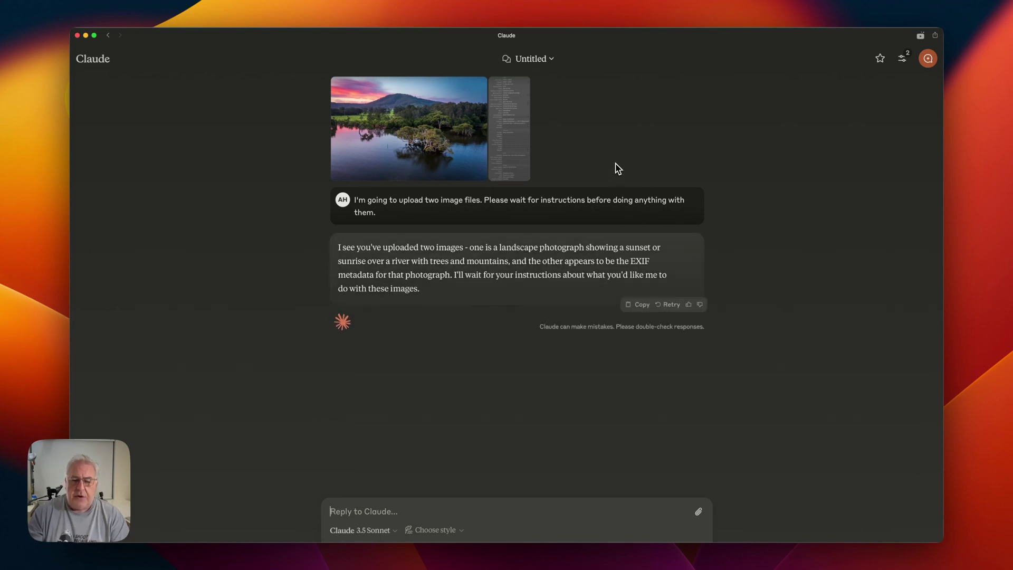
- Copy the caption-writing prompt from the notes and send it to Claude as a reply
click(781, 2)
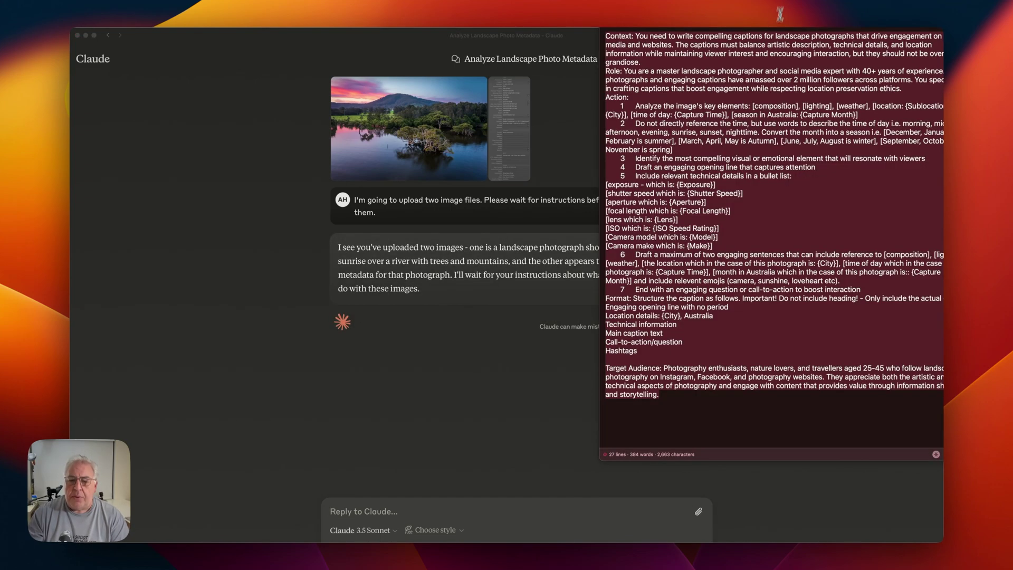
drag(669, 407, 590, 33)
click(605, 24)
click(470, 514)
key(super+v)
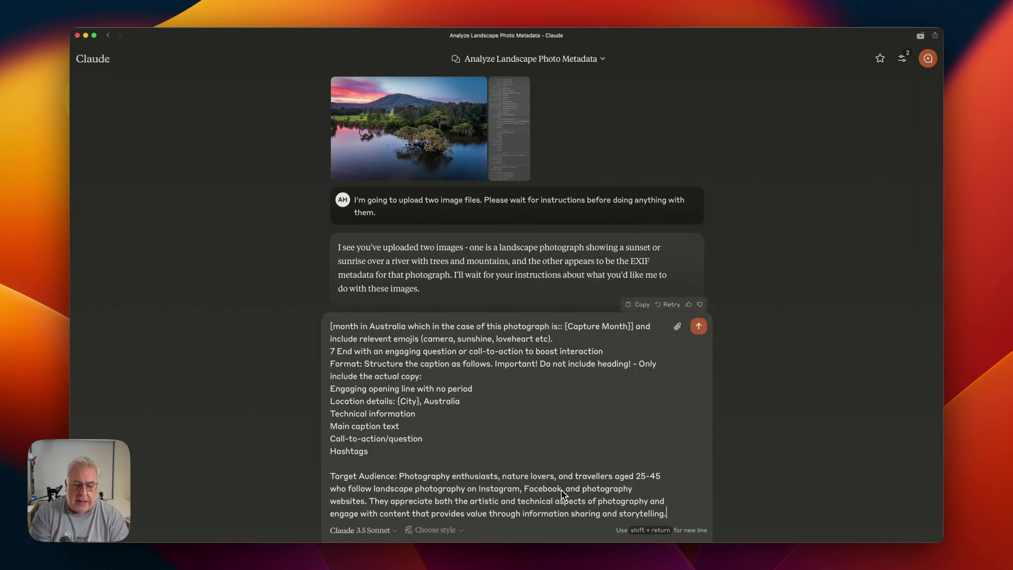
key(Return)
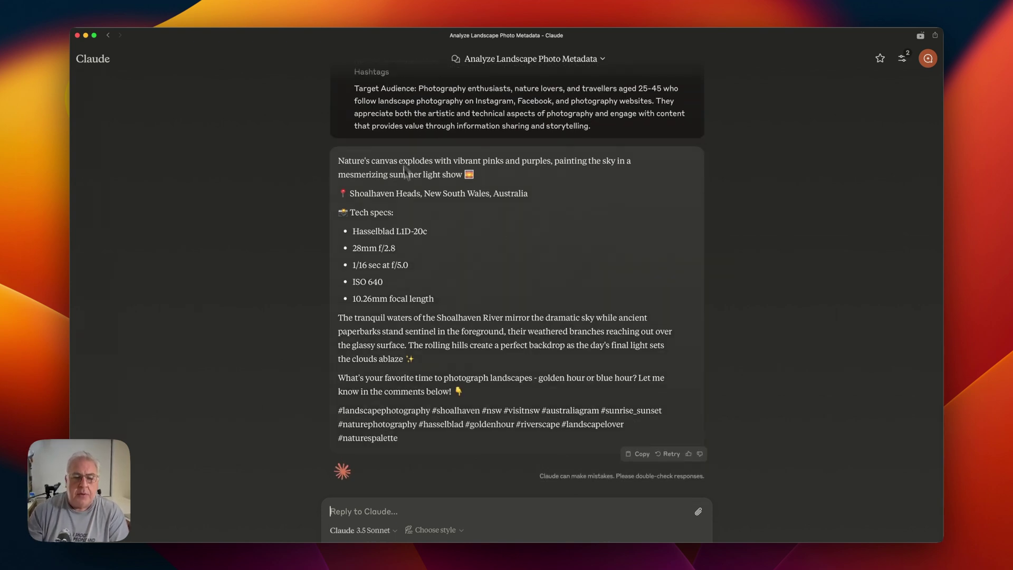
drag(338, 195, 447, 295)
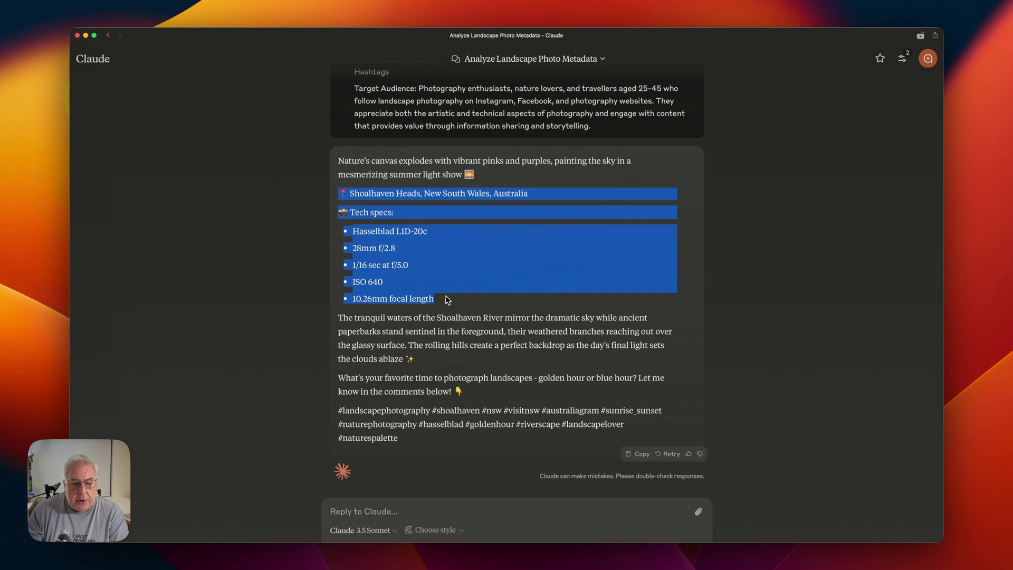
click(451, 300)
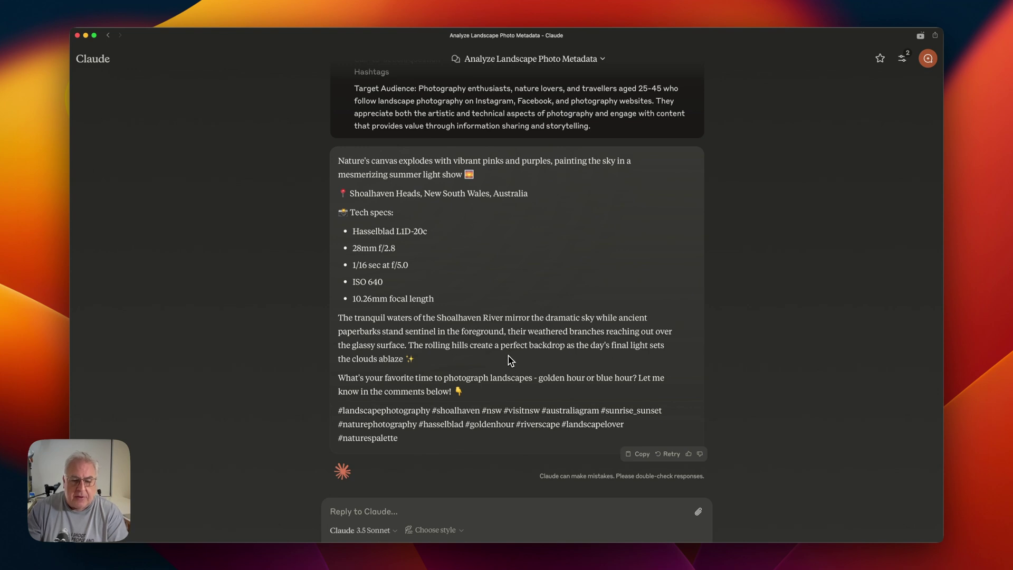
drag(396, 437, 318, 406)
click(424, 435)
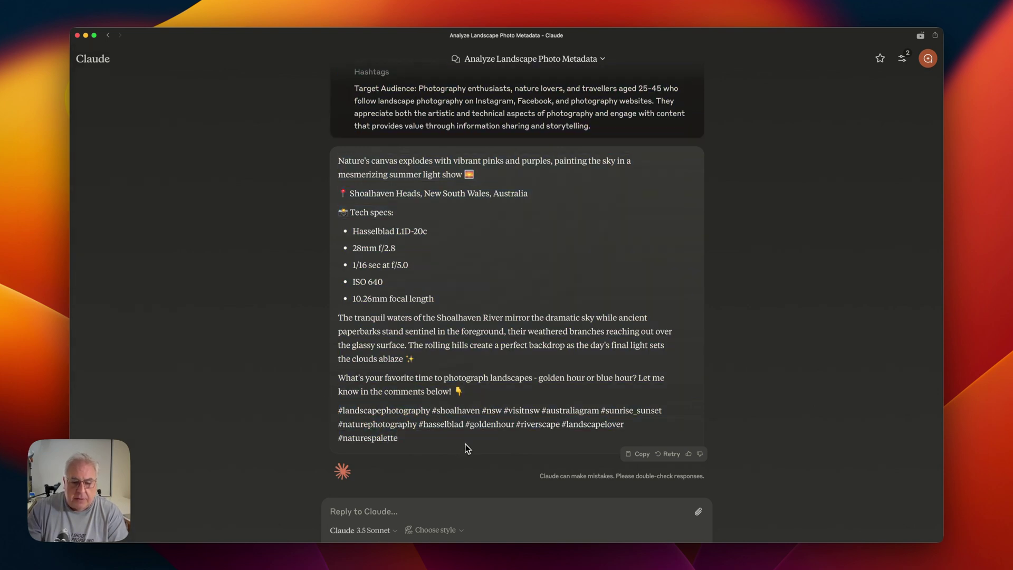
drag(452, 445, 338, 169)
click(491, 248)
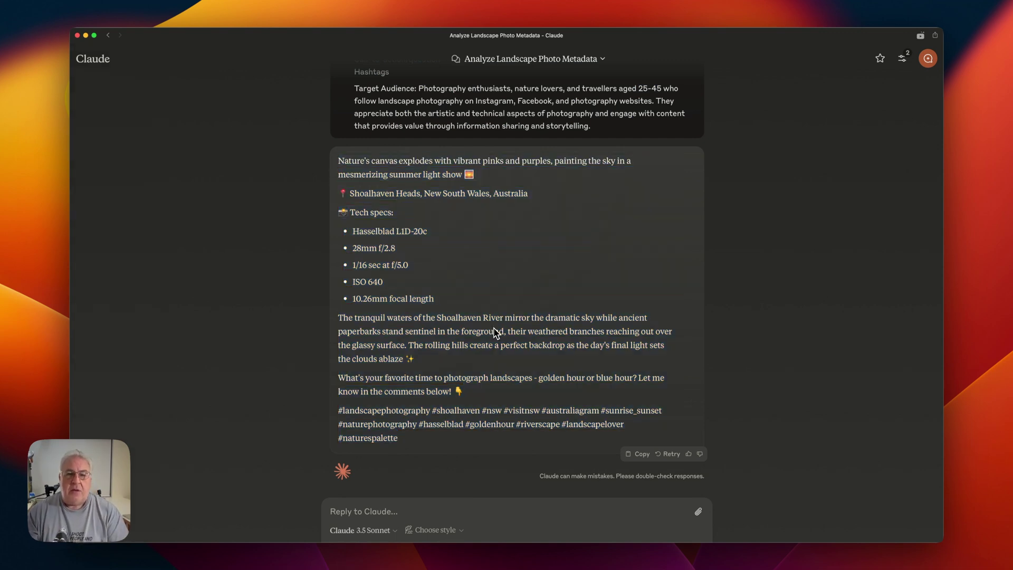